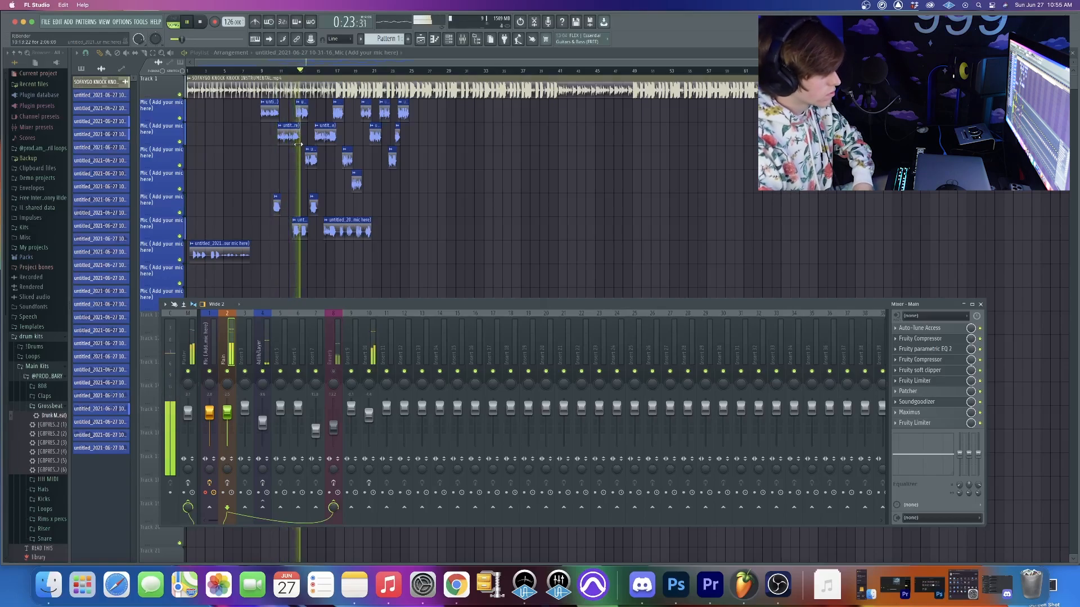
# - Play the song from the start to listen to the vocal mix with the full effect chain
pyautogui.press('space')
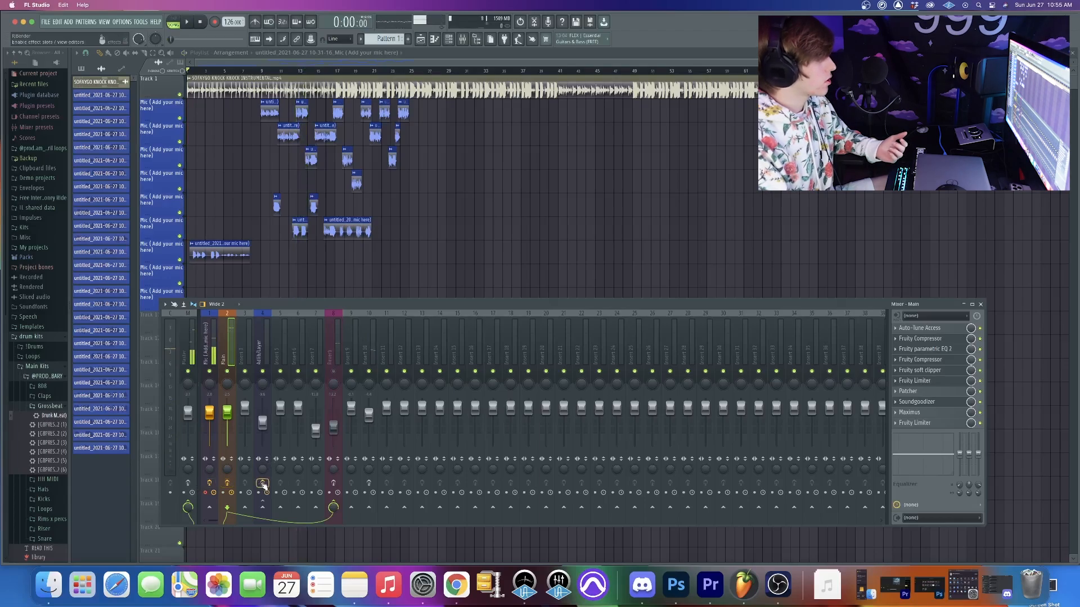
pyautogui.press('space')
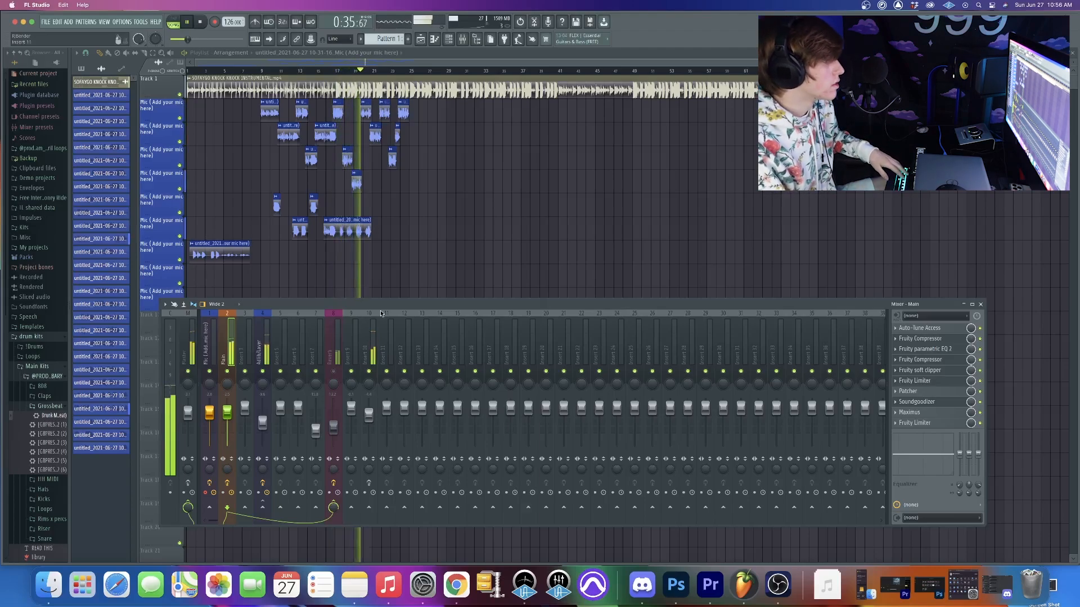
pyautogui.press('space')
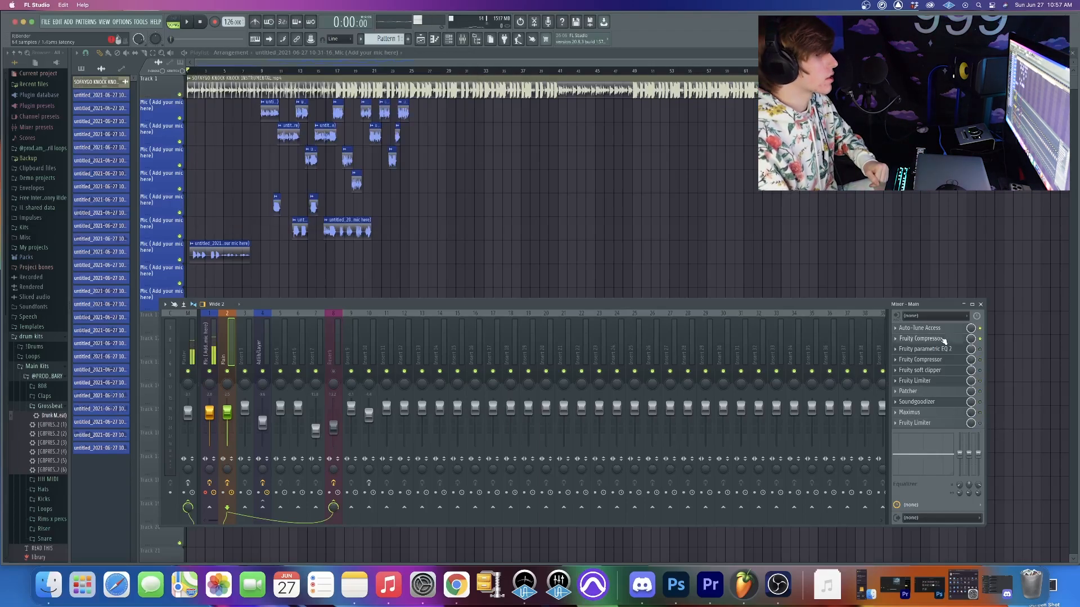
# - Open the first Fruity Compressor on the Main mixer track and audition the vocals through it
pyautogui.click(944, 340)
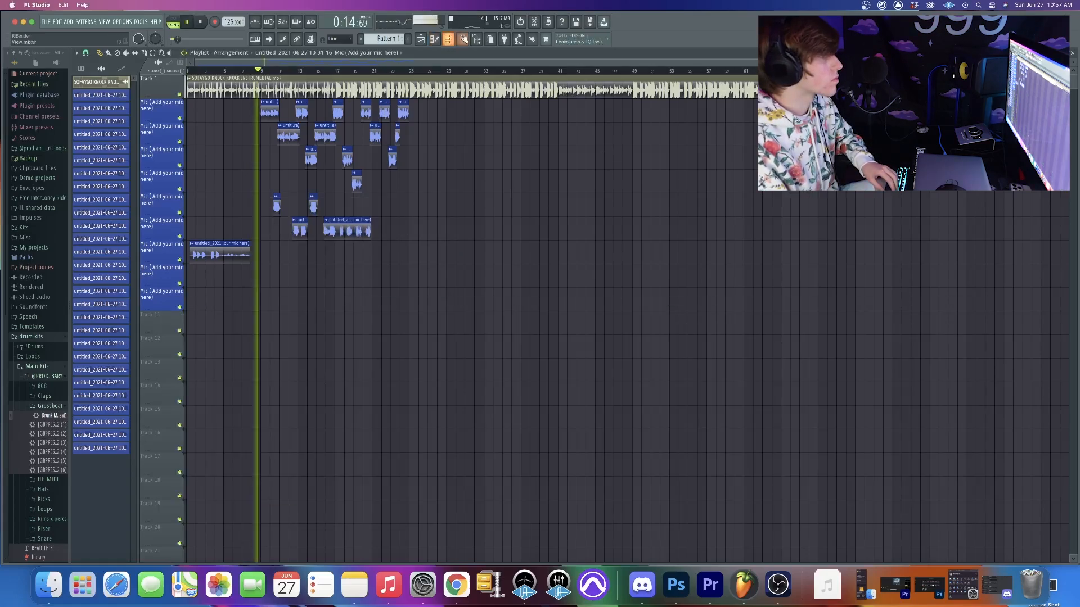
pyautogui.press('F9')
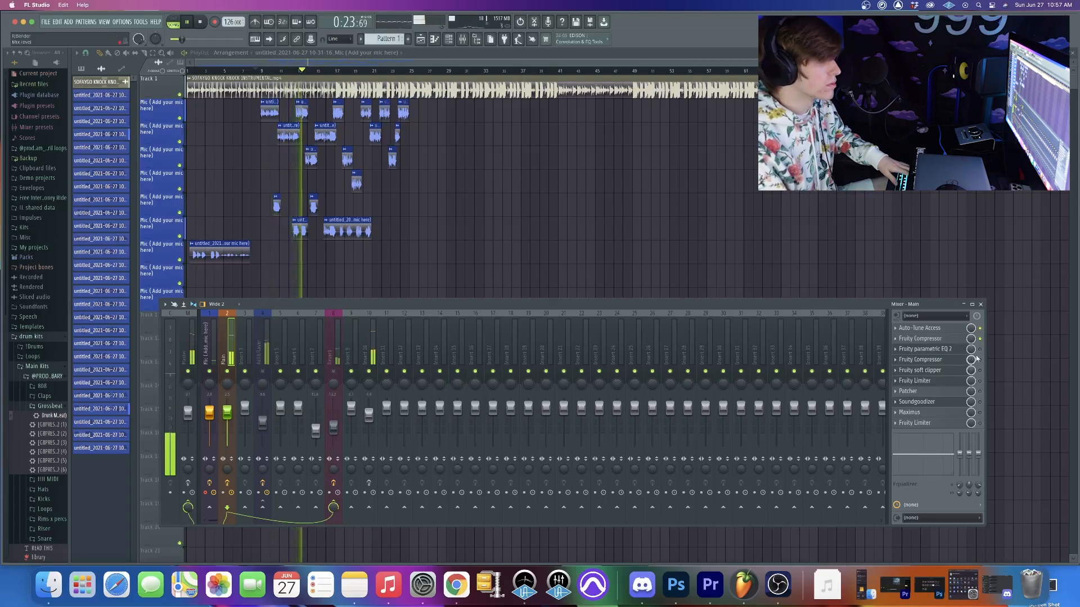
pyautogui.press('space')
# - Open Fruity parametric EQ 2 on the Main track and audition the vocals with its curve in view
pyautogui.click(950, 349)
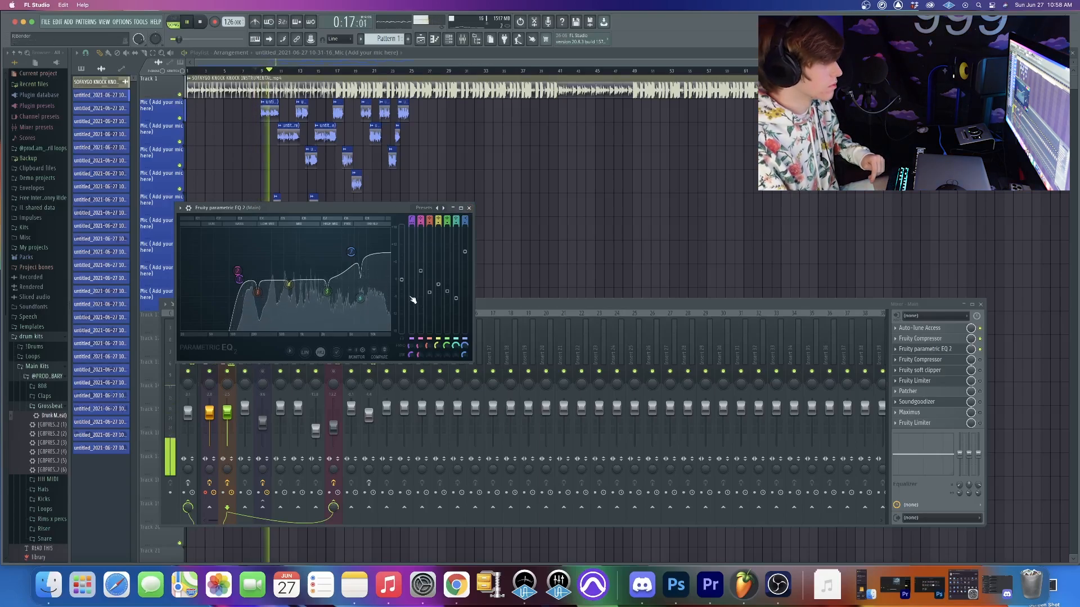
pyautogui.moveTo(359, 206); pyautogui.dragTo(363, 157)
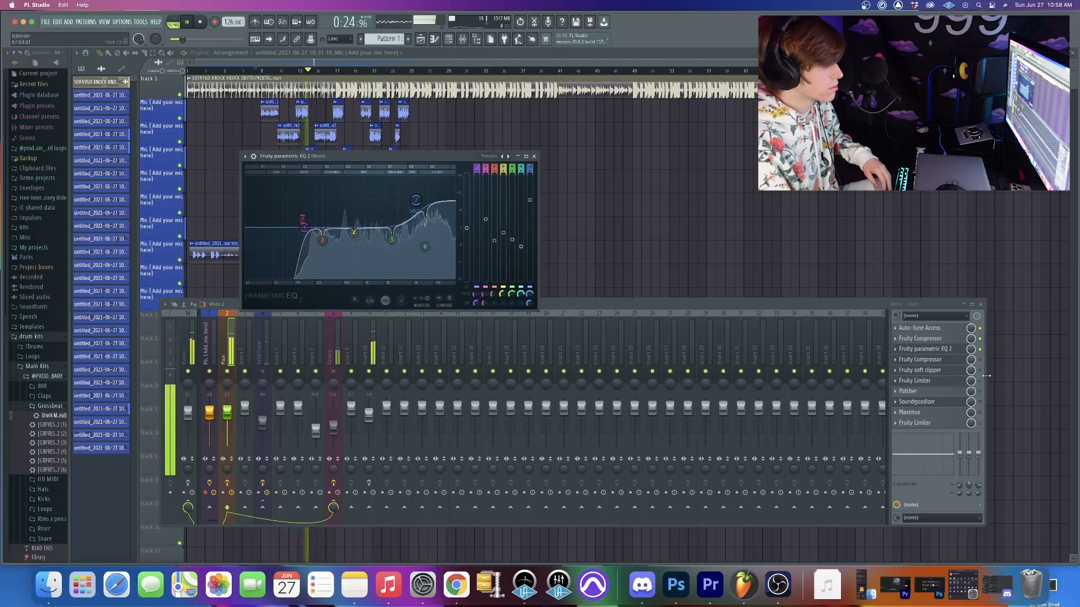
pyautogui.press('space')
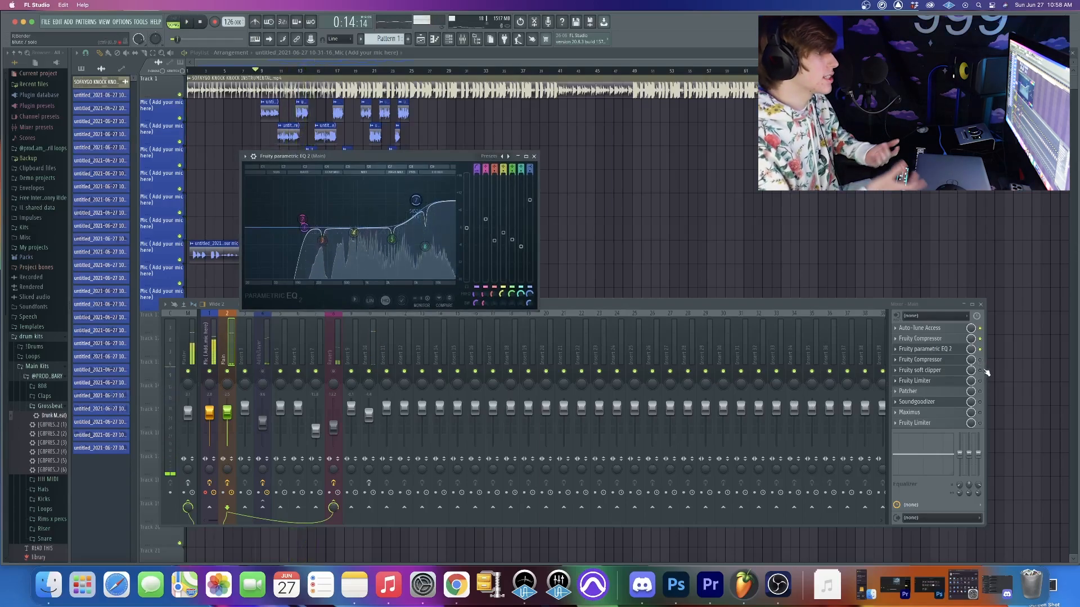
# - Show the second Fruity Compressor's settings in place of the EQ and audition the vocals through it
pyautogui.click(933, 360)
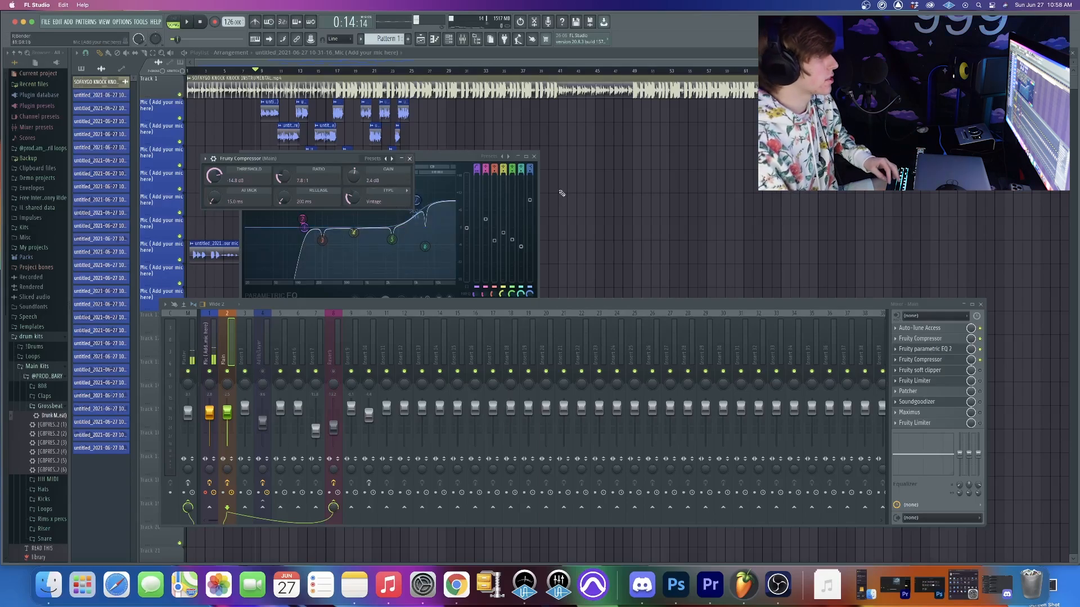
pyautogui.click(537, 158)
pyautogui.press('space')
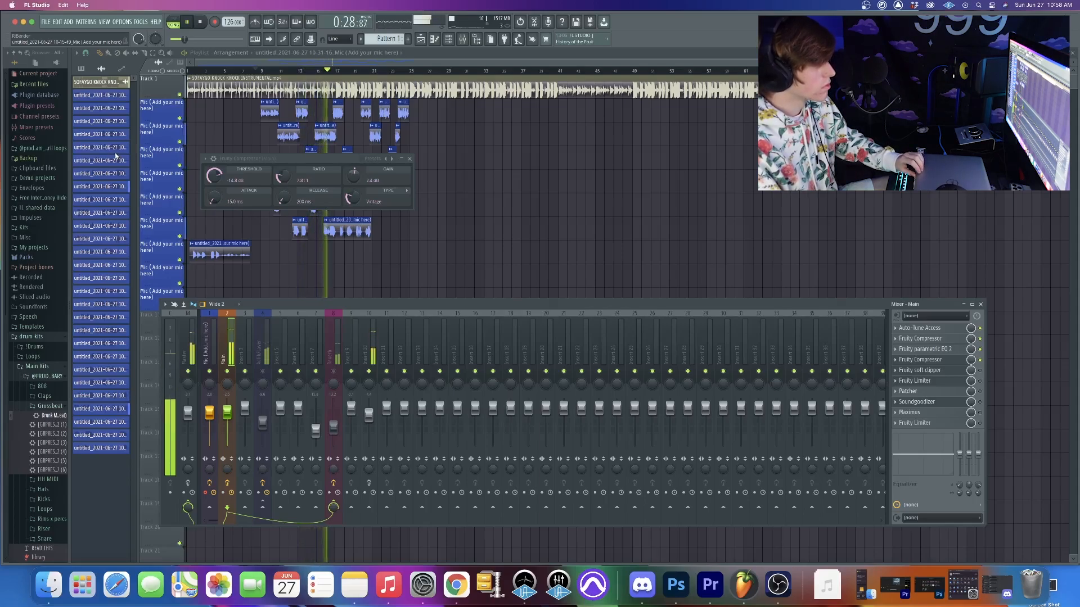
pyautogui.press('space')
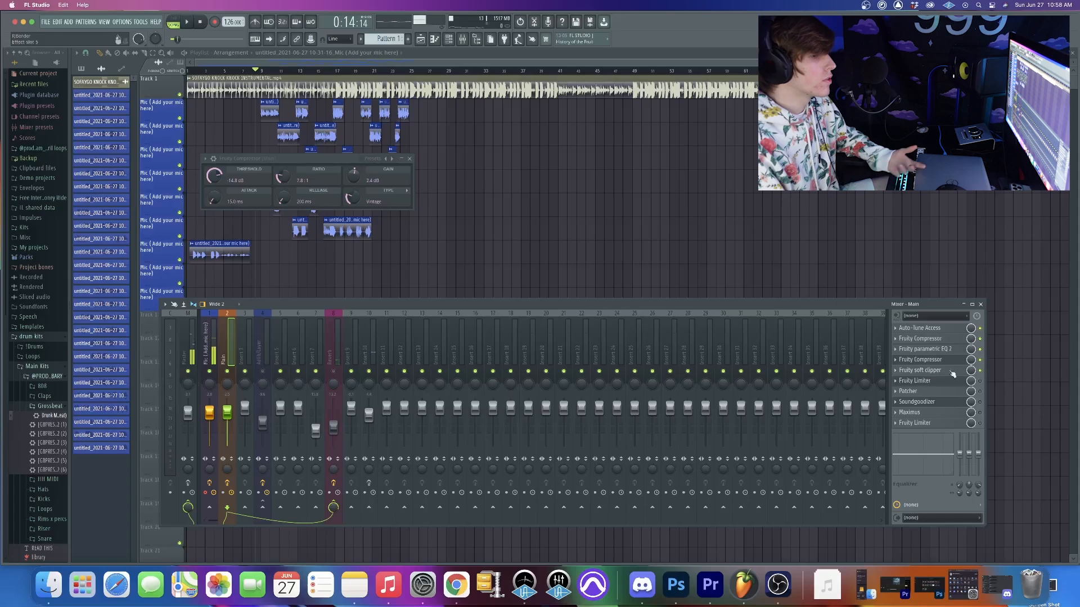
# - Show the Fruity soft clipper's settings in place of the second compressor and audition the vocals through it
pyautogui.click(937, 371)
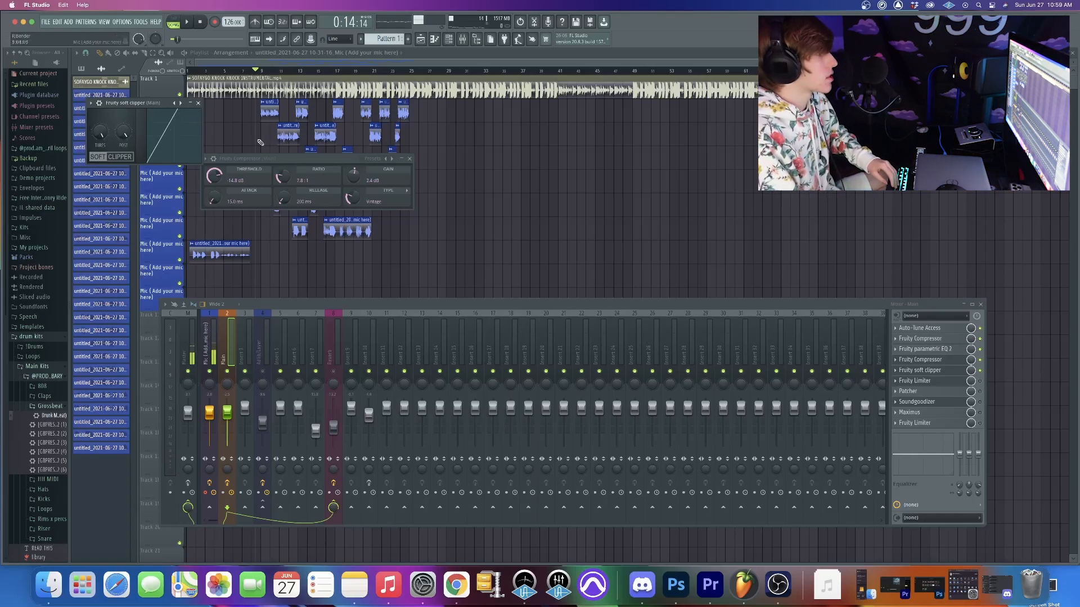
pyautogui.click(409, 159)
pyautogui.press('space')
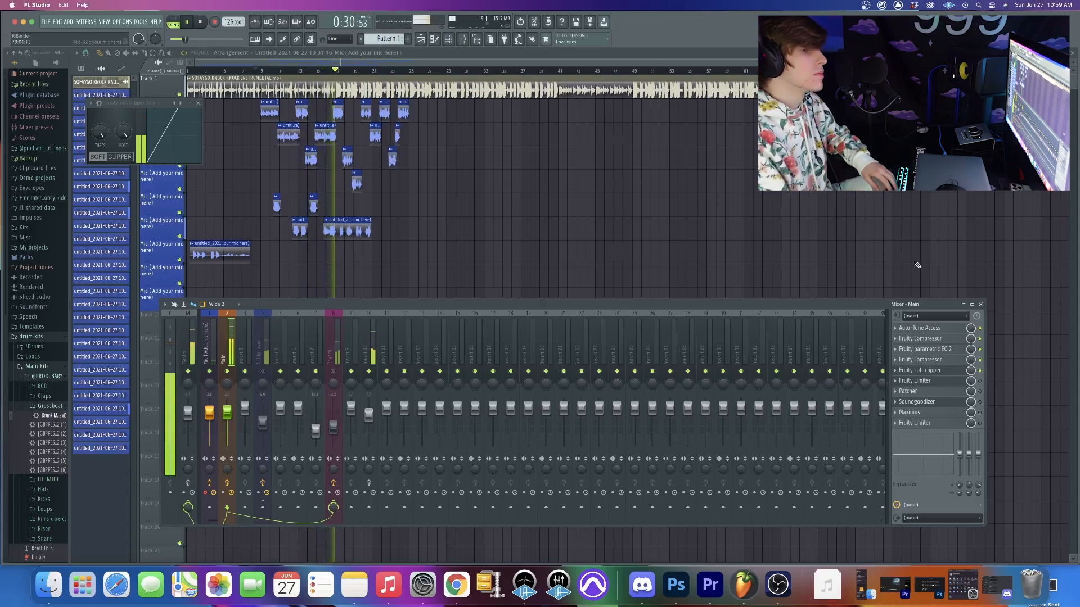
pyautogui.press('space')
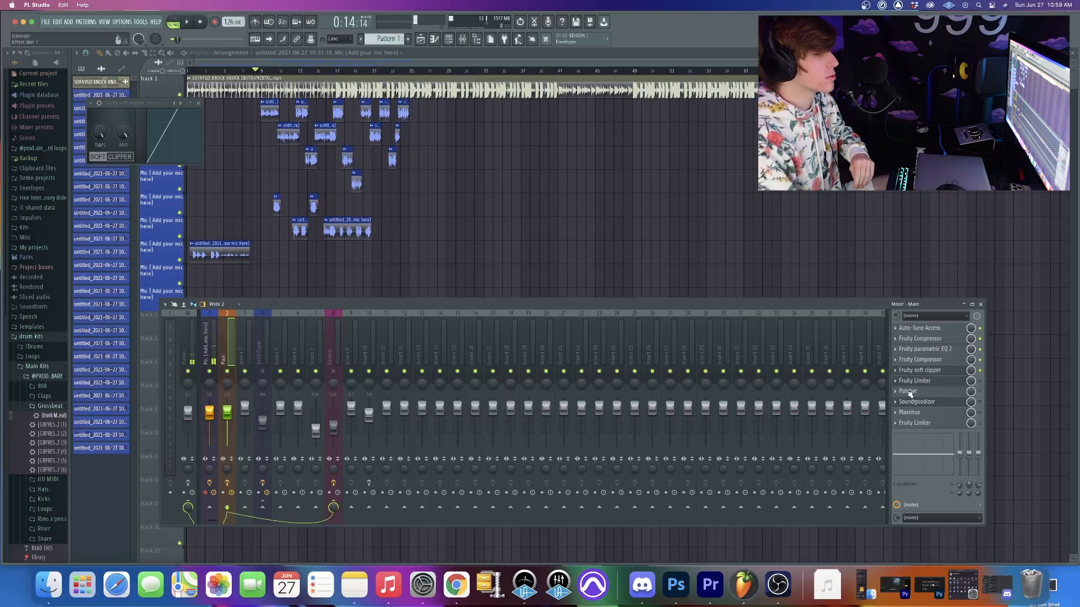
# - Open the Fruity Limiter that follows the soft clipper and look through its presets without loading one
pyautogui.click(950, 380)
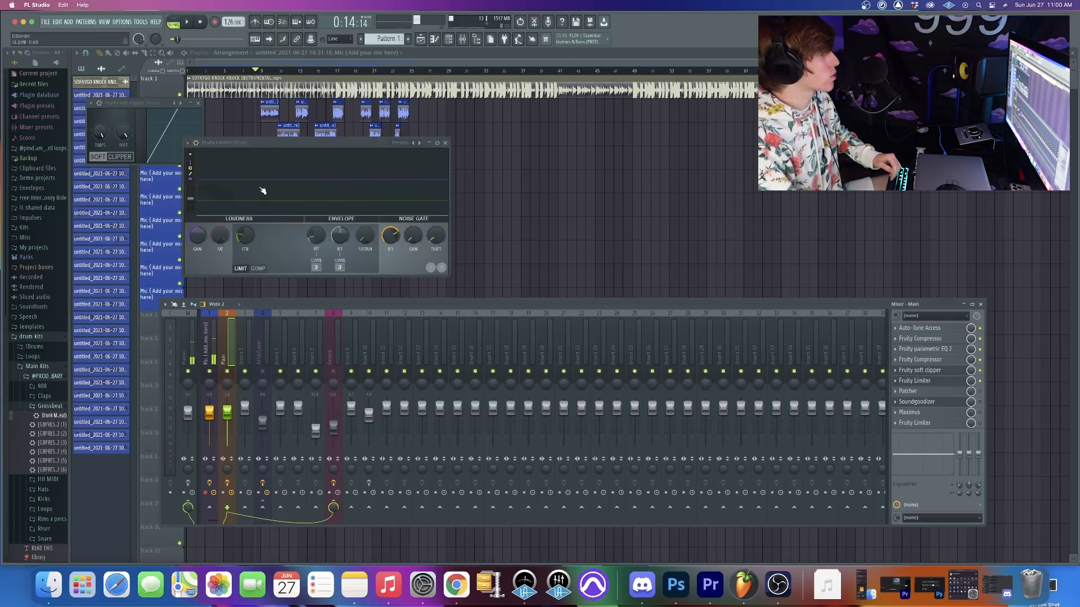
pyautogui.click(194, 145)
pyautogui.moveTo(230, 176)
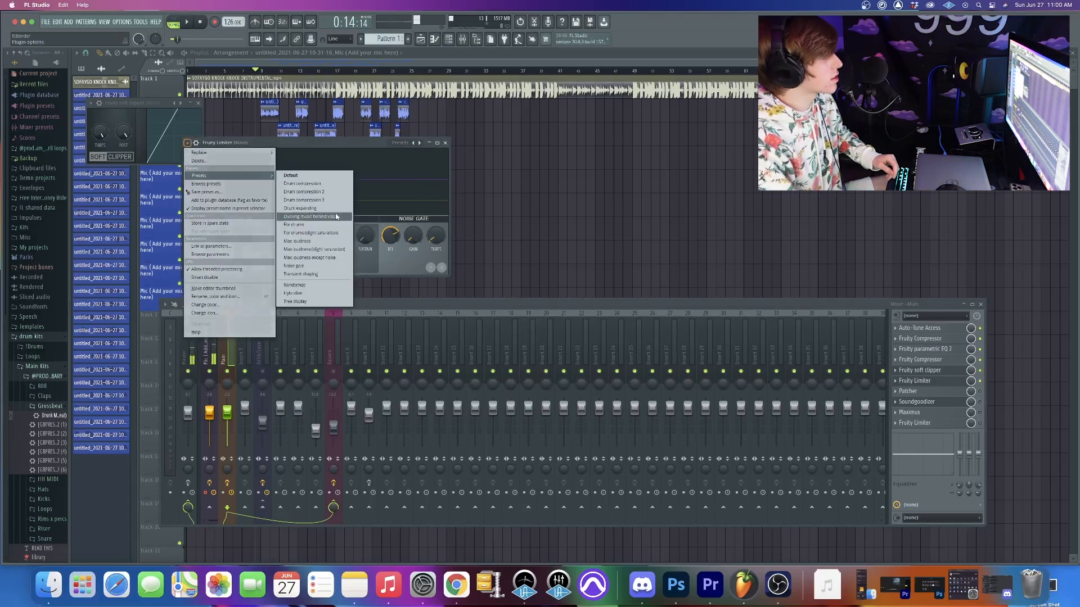
pyautogui.click(342, 137)
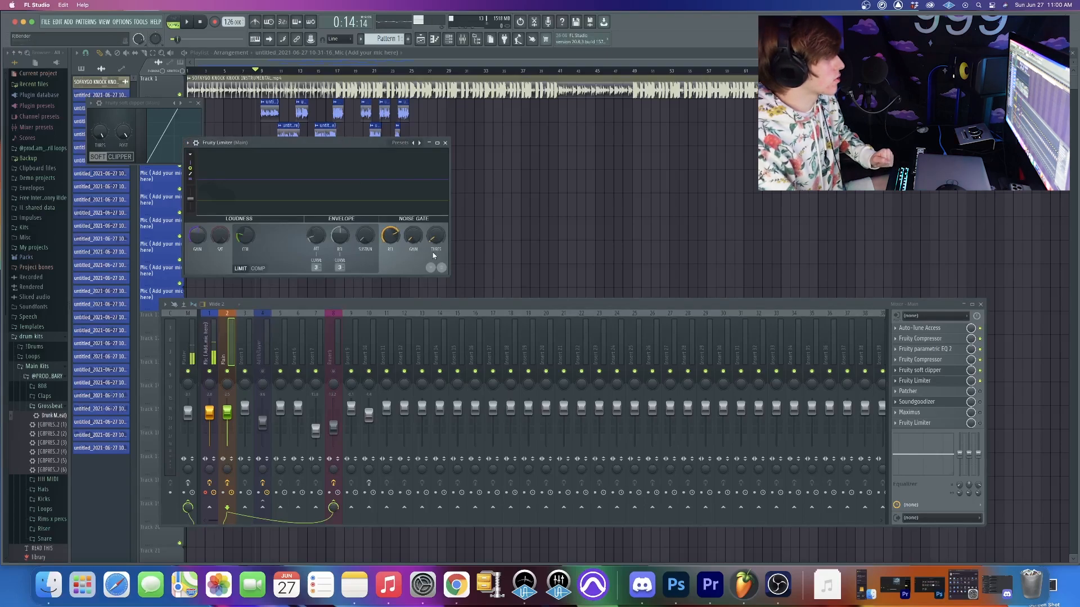
# - Close the soft clipper and audition the vocals while viewing the Fruity Limiter's level display
pyautogui.moveTo(245, 235); pyautogui.dragTo(246, 243)
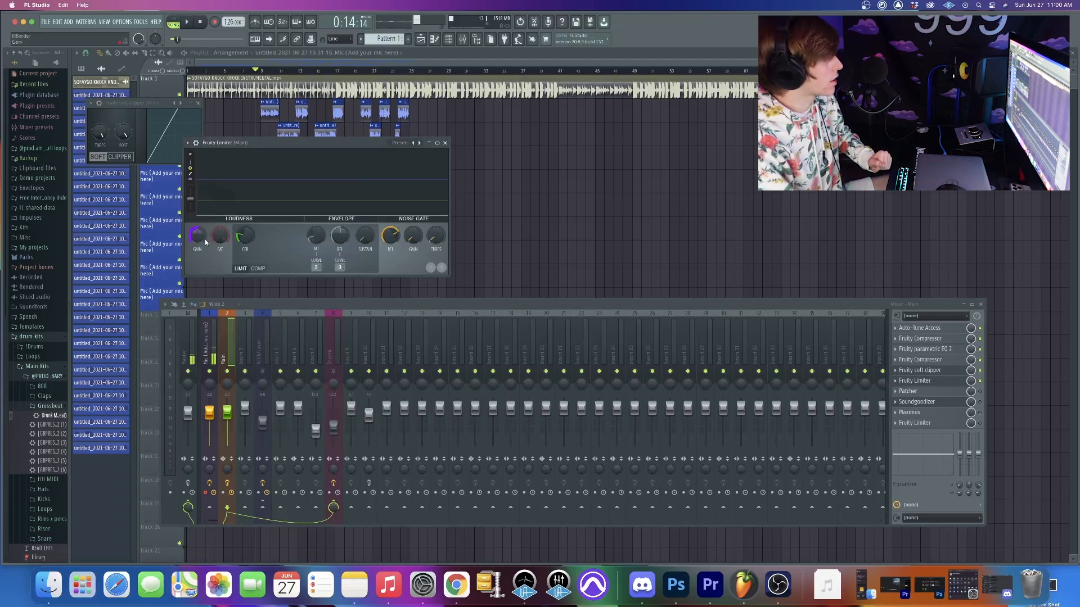
pyautogui.click(198, 103)
pyautogui.press('space')
pyautogui.moveTo(324, 143); pyautogui.dragTo(333, 180)
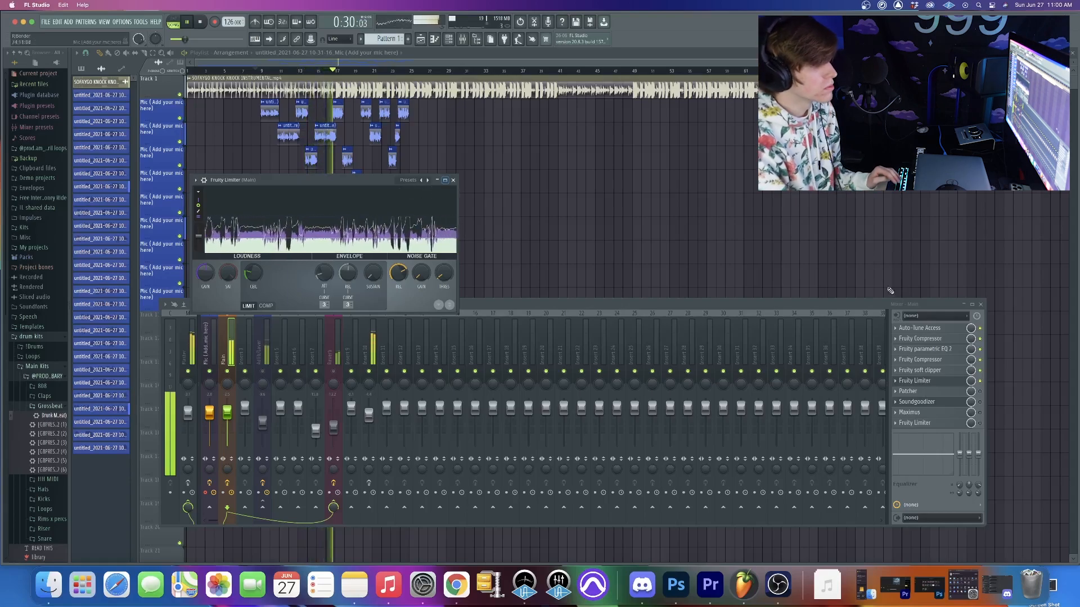
# - Enable the Patcher effect on the Main track and close the Fruity Limiter
pyautogui.click(979, 392)
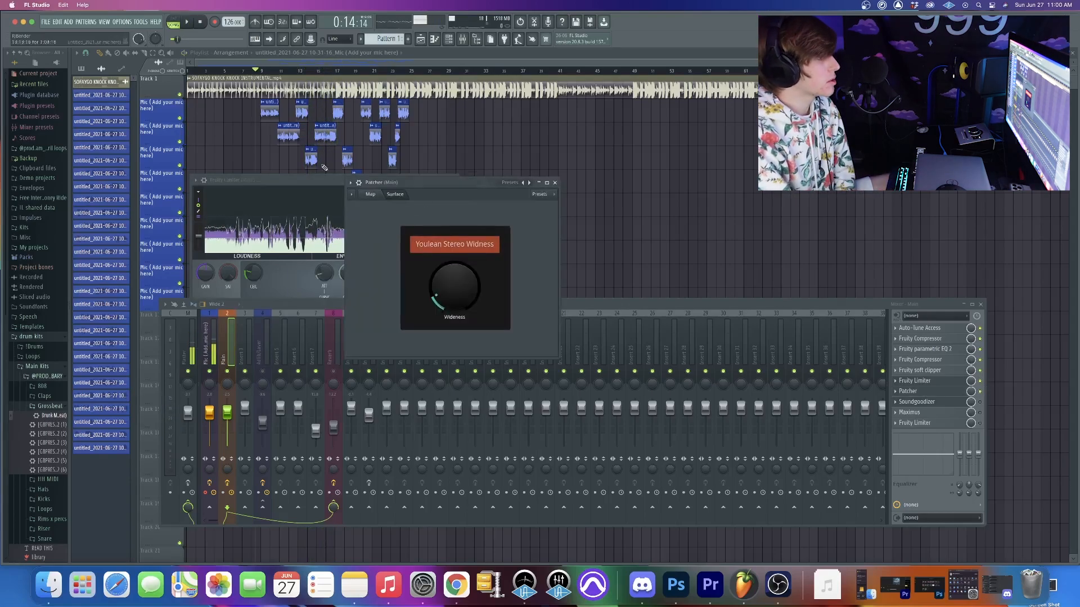
pyautogui.moveTo(301, 180); pyautogui.dragTo(285, 186)
pyautogui.click(440, 188)
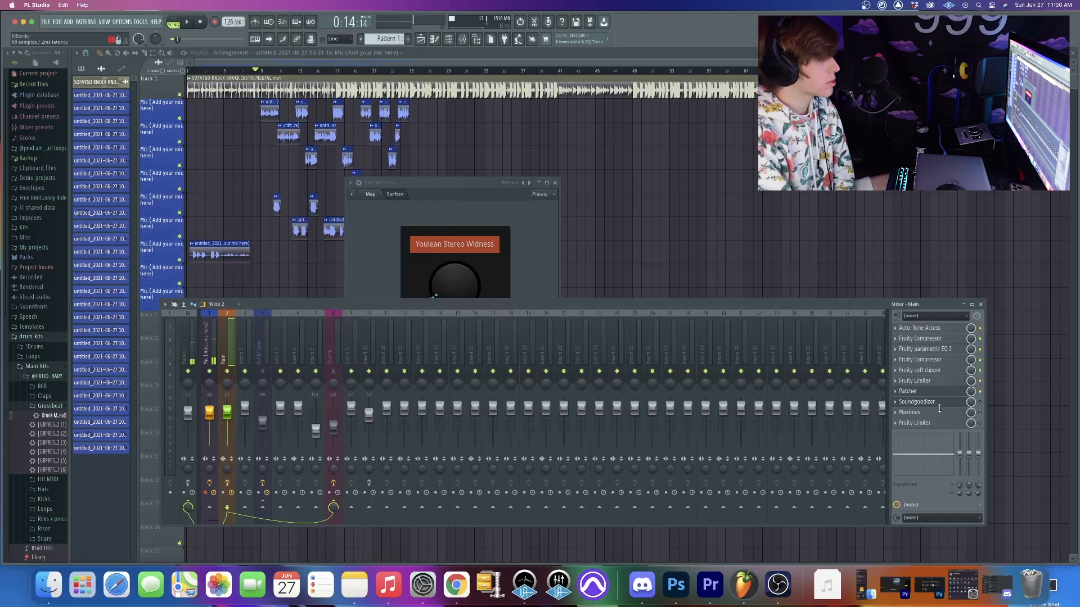
# - Look up Patcher in the plugin replacement list, and audition the vocals through its Youlean Stereo Widness control
pyautogui.click(895, 391)
pyautogui.moveTo(908, 366)
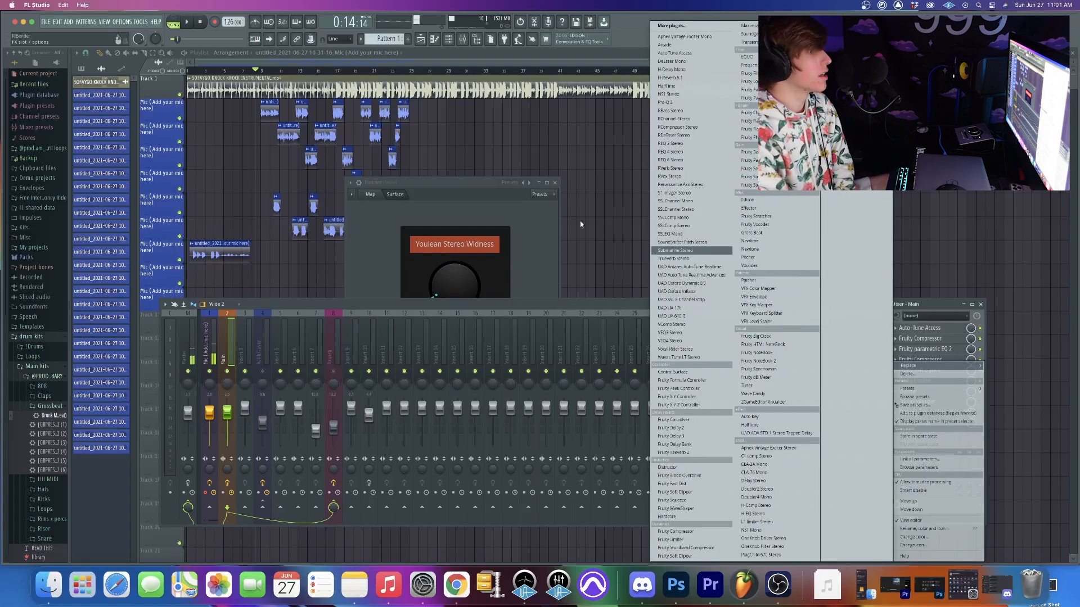
pyautogui.click(776, 283)
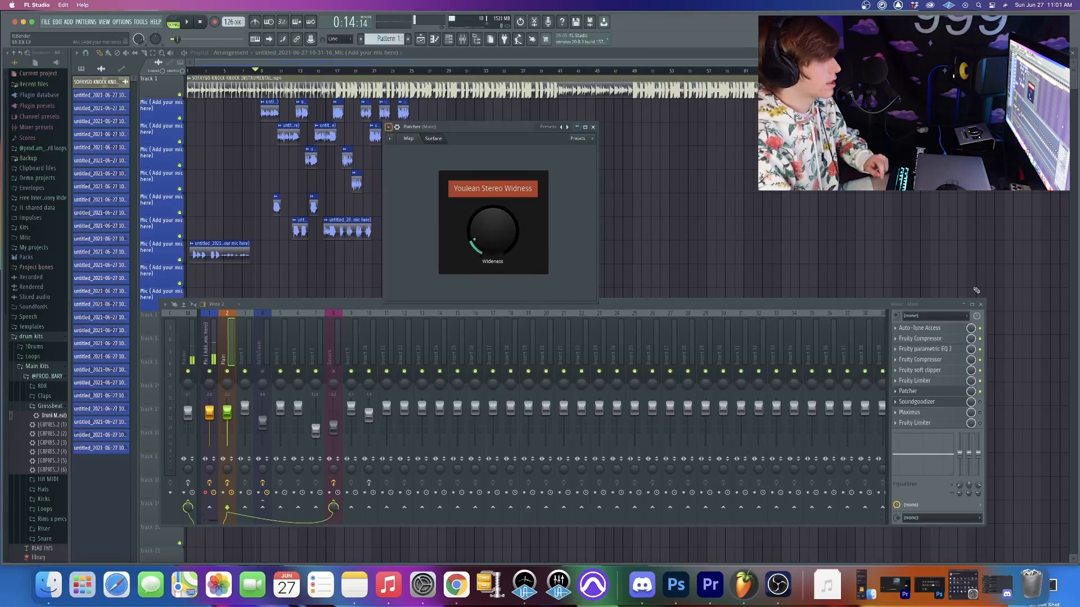
pyautogui.press('space')
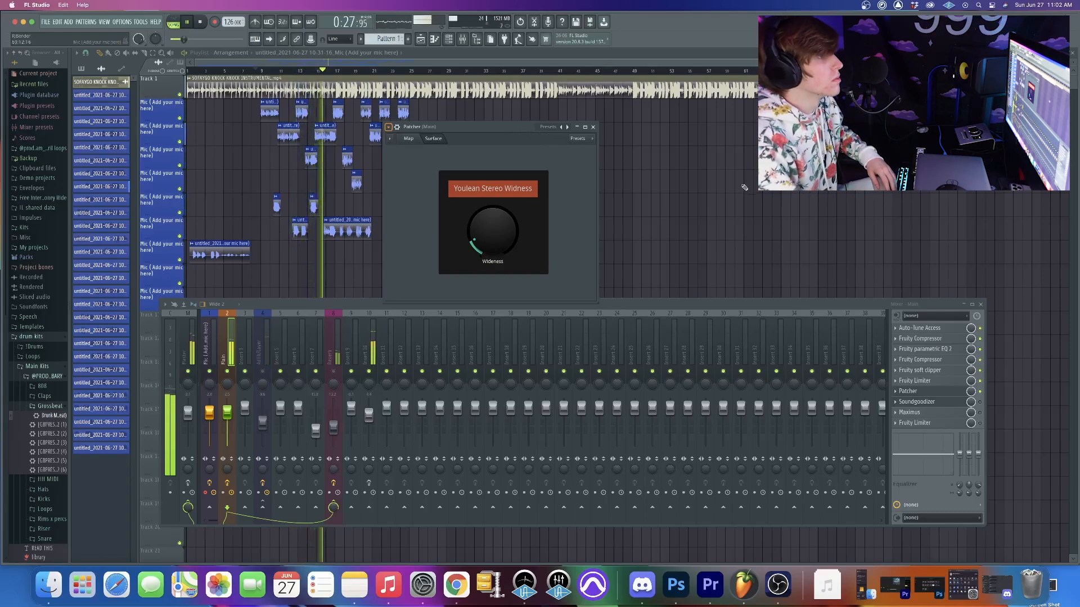
pyautogui.press('space')
# - Open the Soundgoodizer on the Main track and audition the vocals through it
pyautogui.click(949, 403)
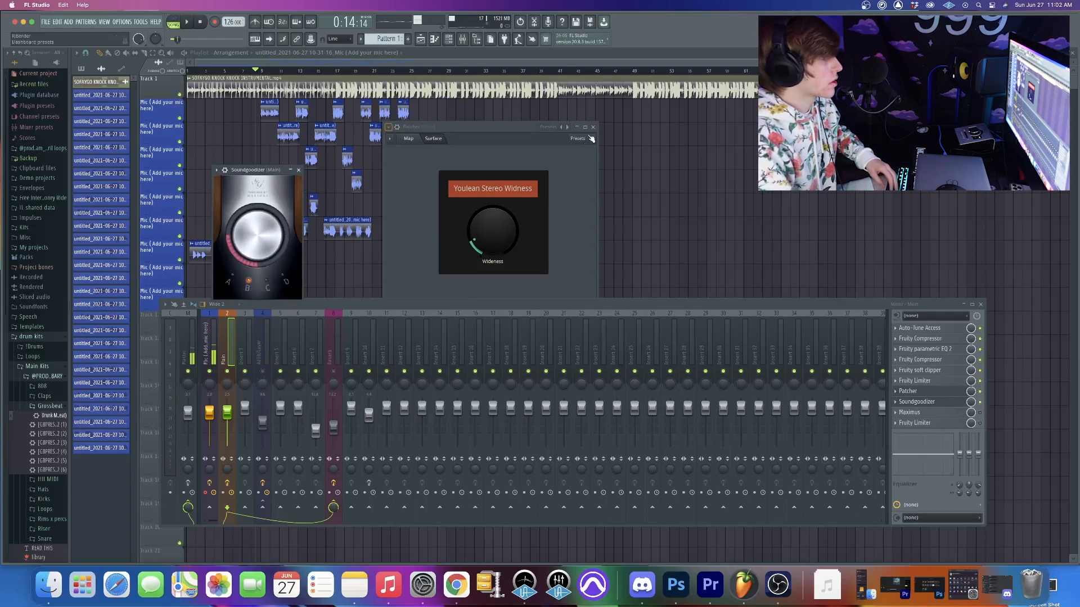
pyautogui.press('space')
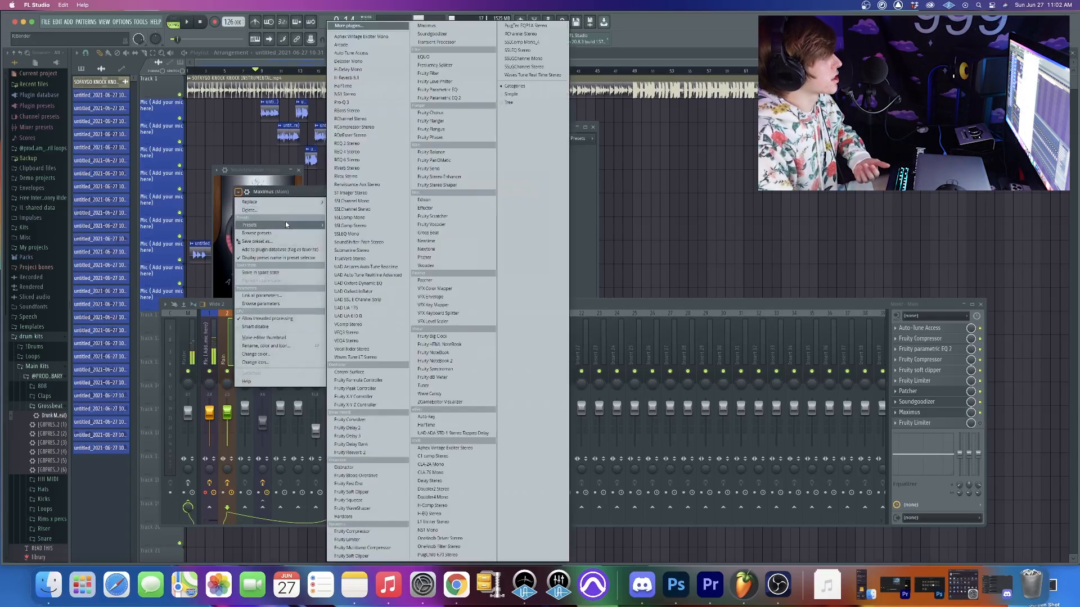
# - Look through the Maximus presets and audition the vocals through Maximus with the Patcher and Soundgoodizer windows closed
pyautogui.moveTo(294, 226)
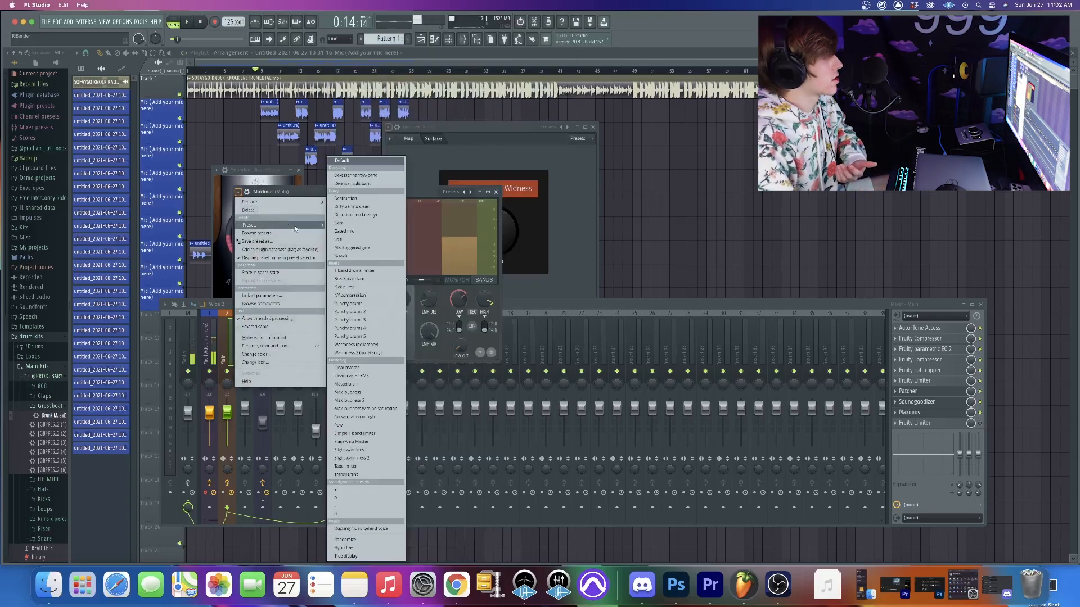
pyautogui.click(426, 196)
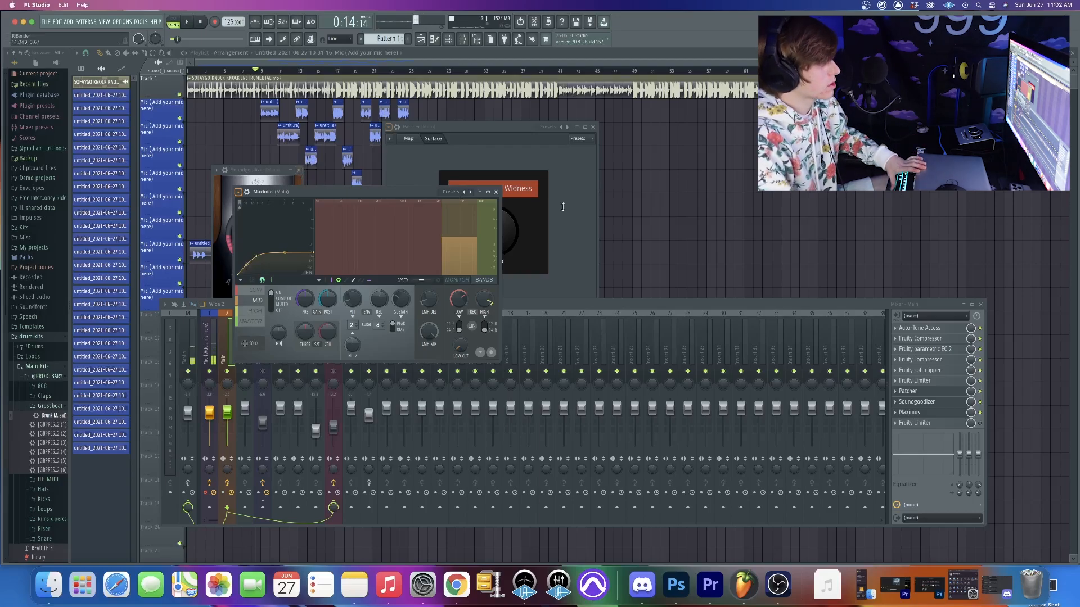
pyautogui.press('space')
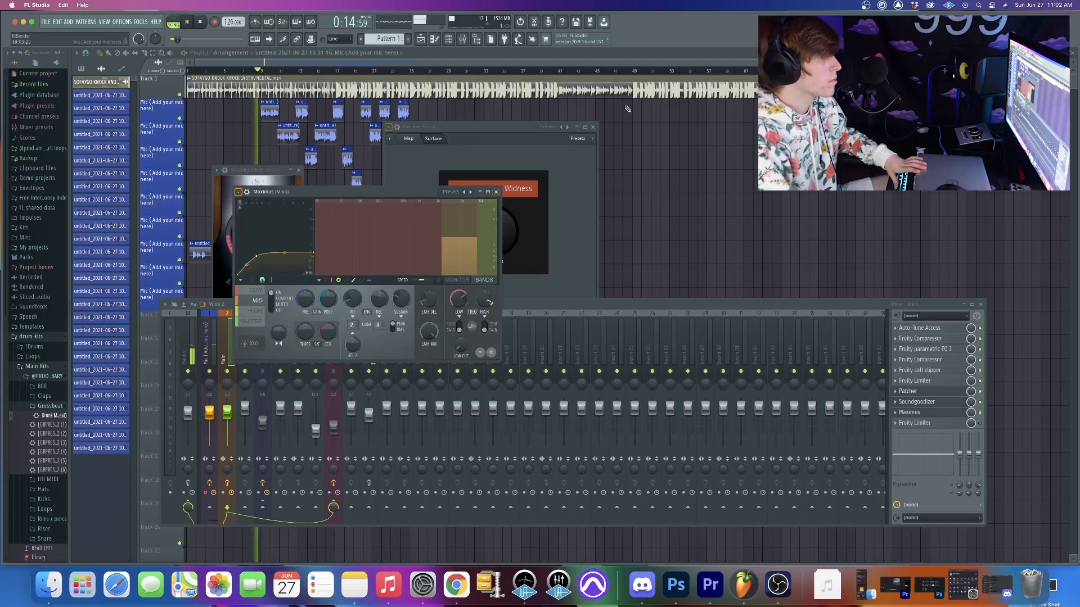
pyautogui.click(593, 127)
pyautogui.click(298, 169)
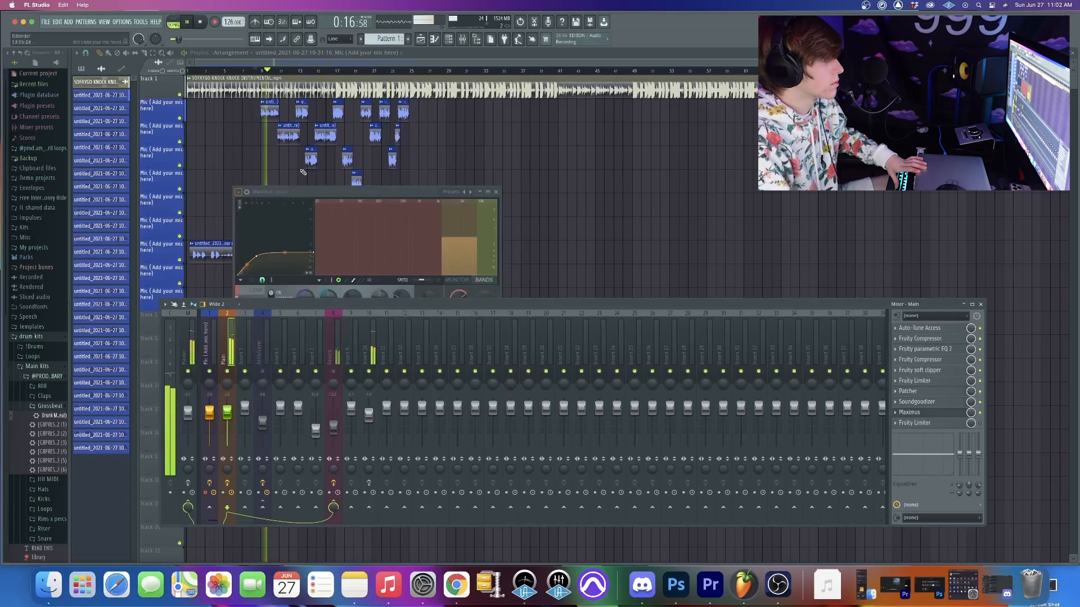
pyautogui.moveTo(301, 196); pyautogui.dragTo(309, 176)
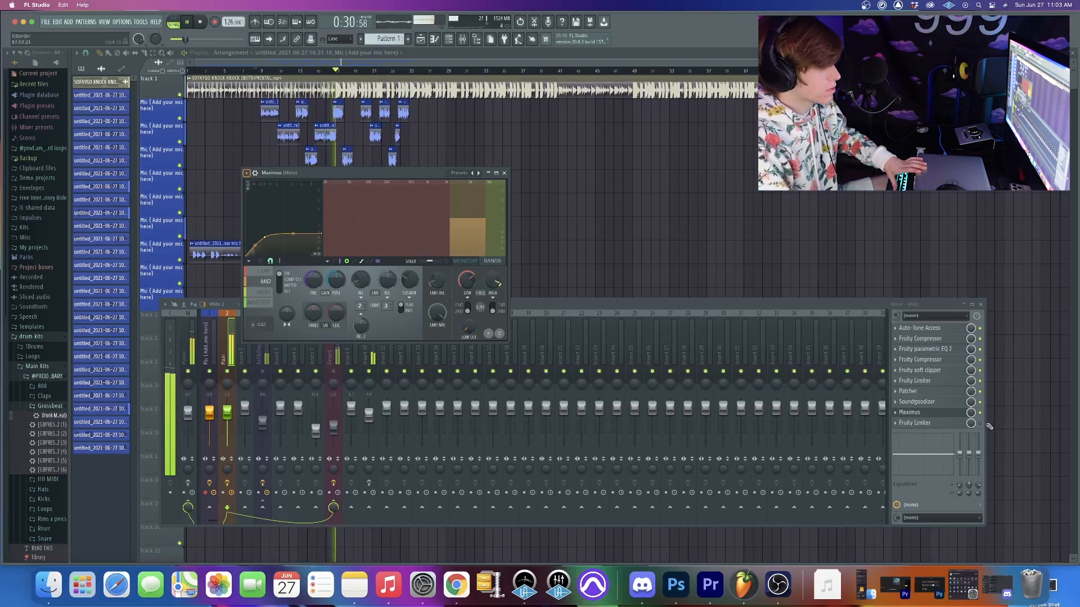
pyautogui.press('space')
# - Show the last Fruity Limiter's settings in place of Maximus and audition the vocals through the complete chain
pyautogui.click(933, 423)
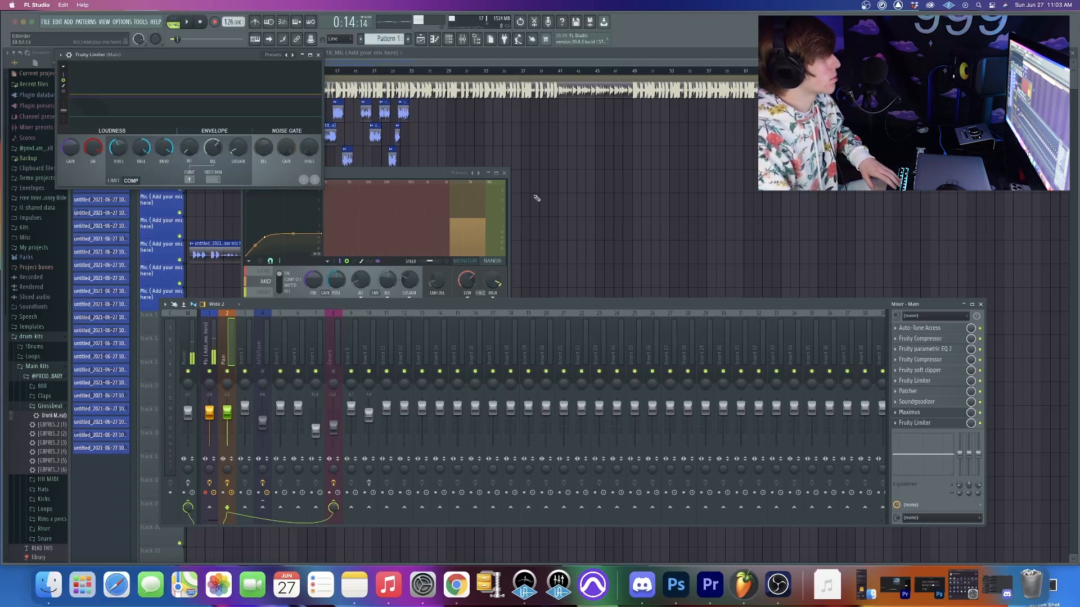
pyautogui.click(505, 175)
pyautogui.moveTo(227, 62); pyautogui.dragTo(402, 189)
pyautogui.press('space')
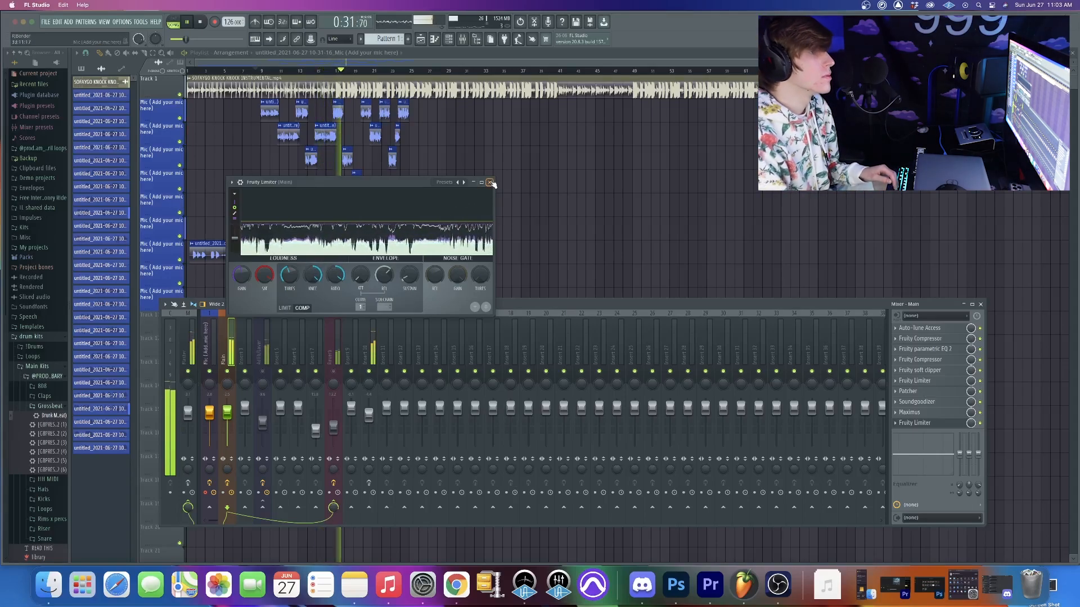
pyautogui.press('space')
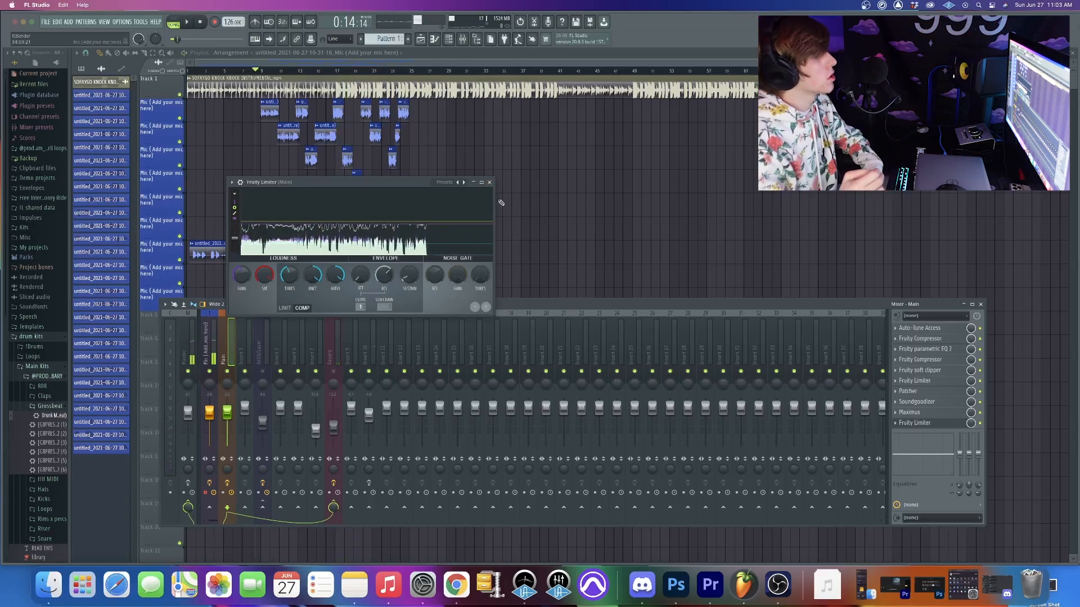
# - Show the Reverb track's Fruity Reeverb 2 in place of the Fruity Limiter and look through its presets
pyautogui.click(333, 358)
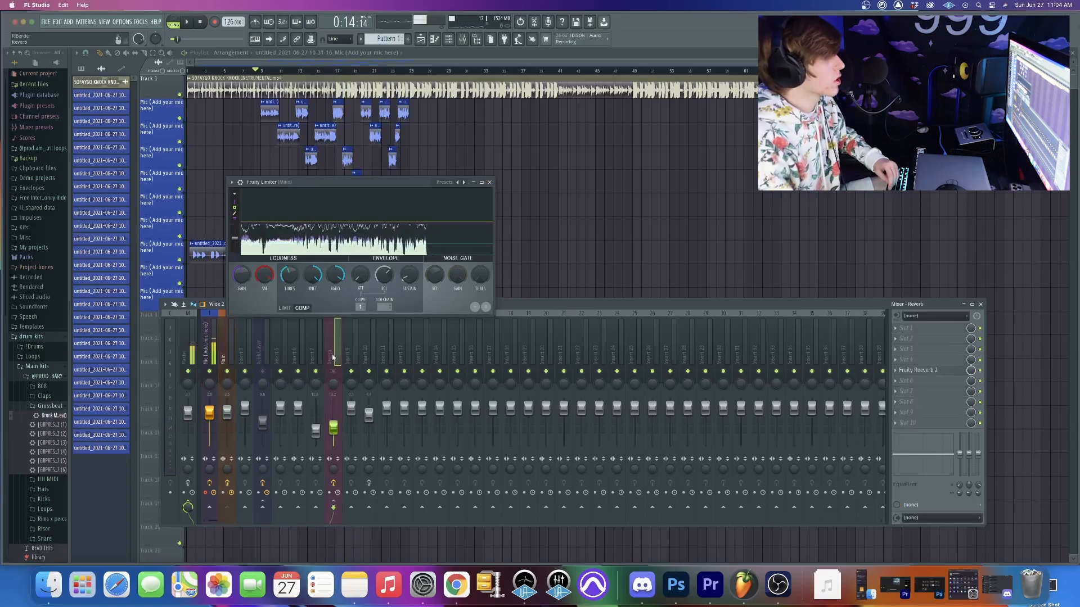
pyautogui.click(914, 370)
pyautogui.click(491, 183)
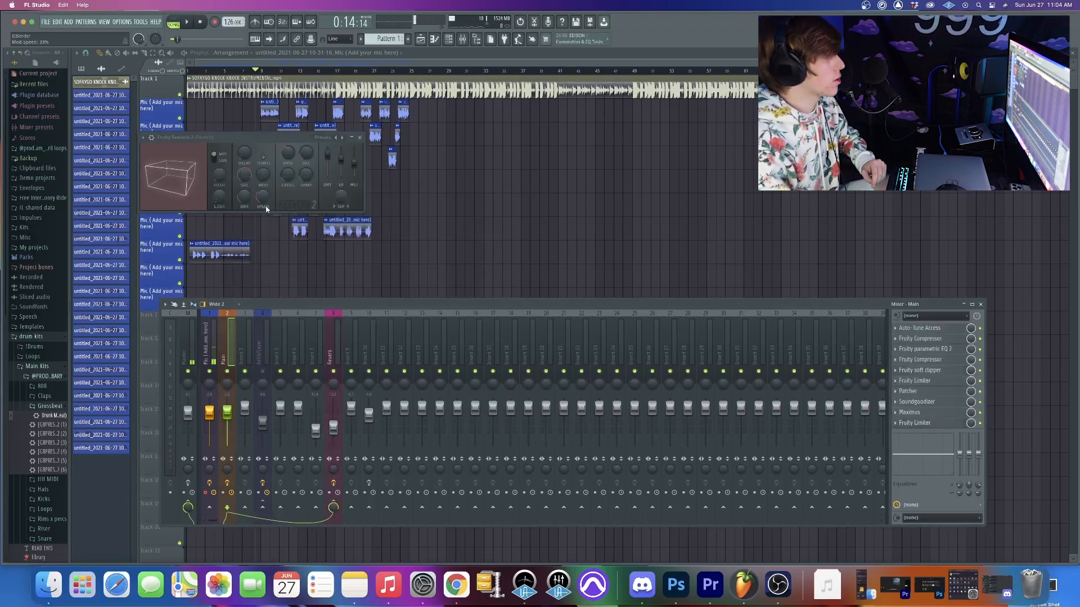
pyautogui.click(143, 138)
pyautogui.moveTo(222, 170)
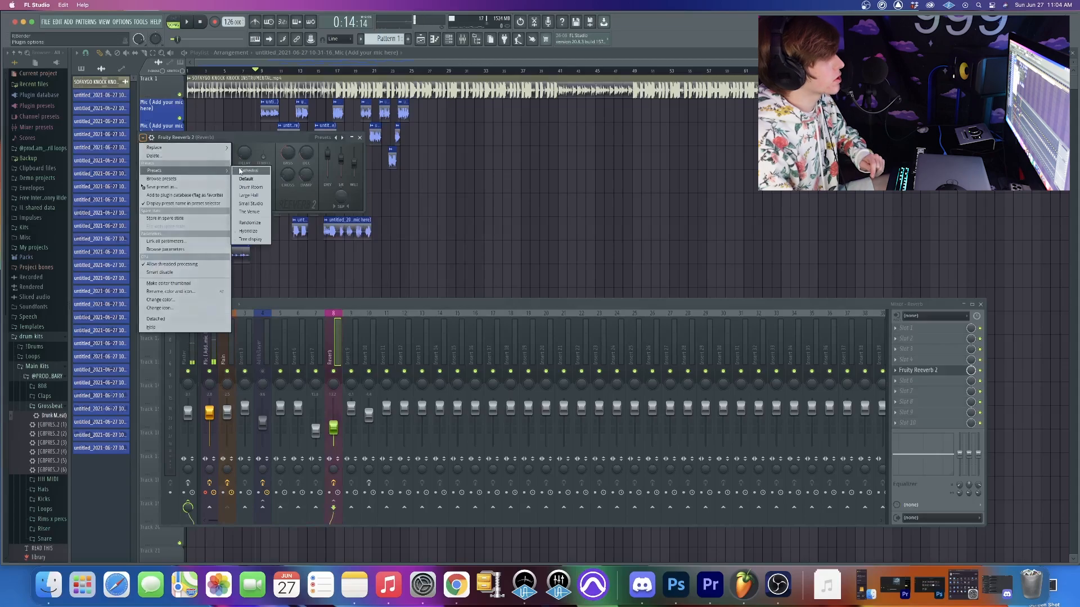
pyautogui.click(285, 140)
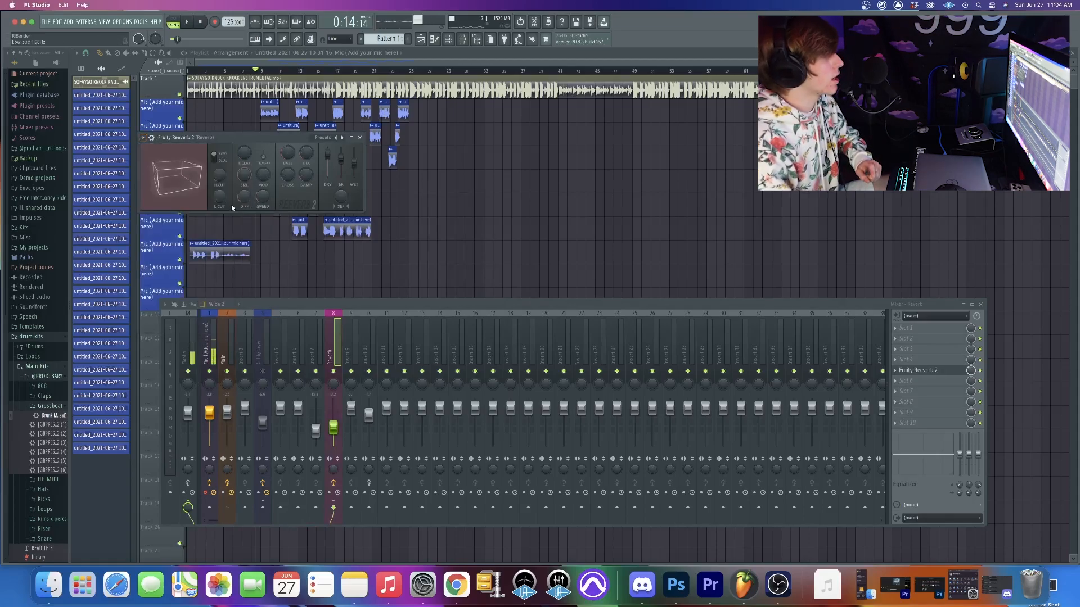
pyautogui.moveTo(170, 173); pyautogui.dragTo(227, 198)
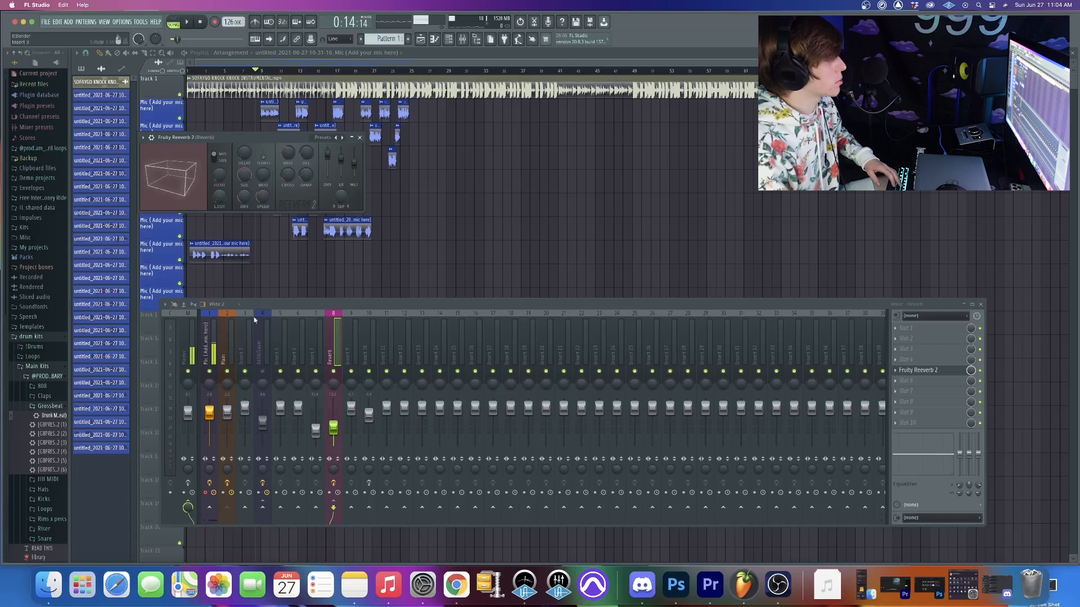
# - Audition the vocals with the Reverb track's Fruity Reeverb 2, closing its window before stopping playback
pyautogui.press('space')
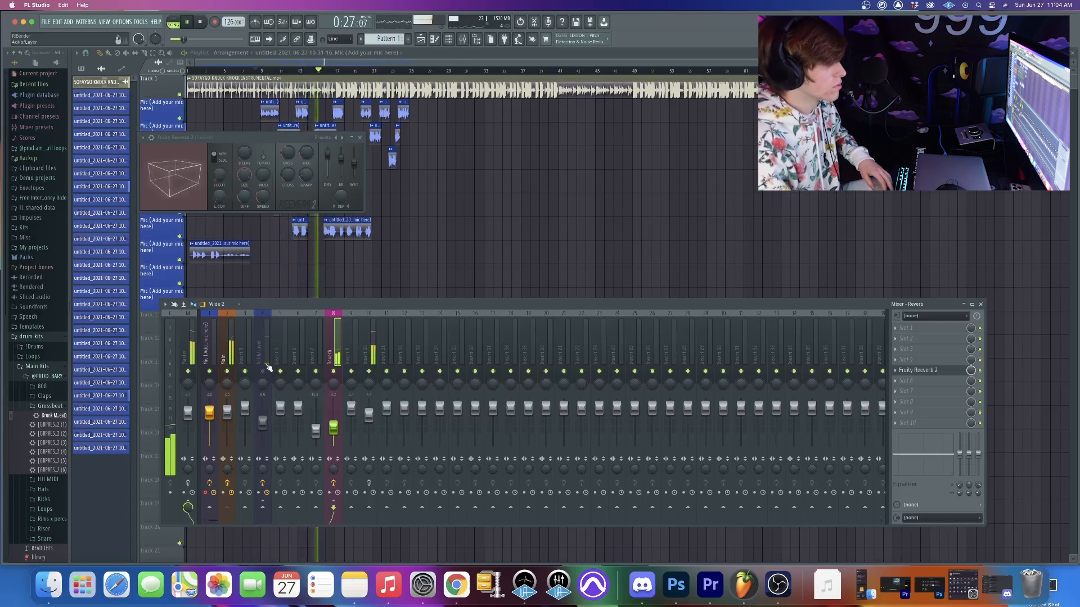
pyautogui.click(360, 137)
pyautogui.press('space')
# - Select the Adlib/Layer track and show its Auto-Tune Access settings beside the mixer, closing them when done
pyautogui.click(262, 363)
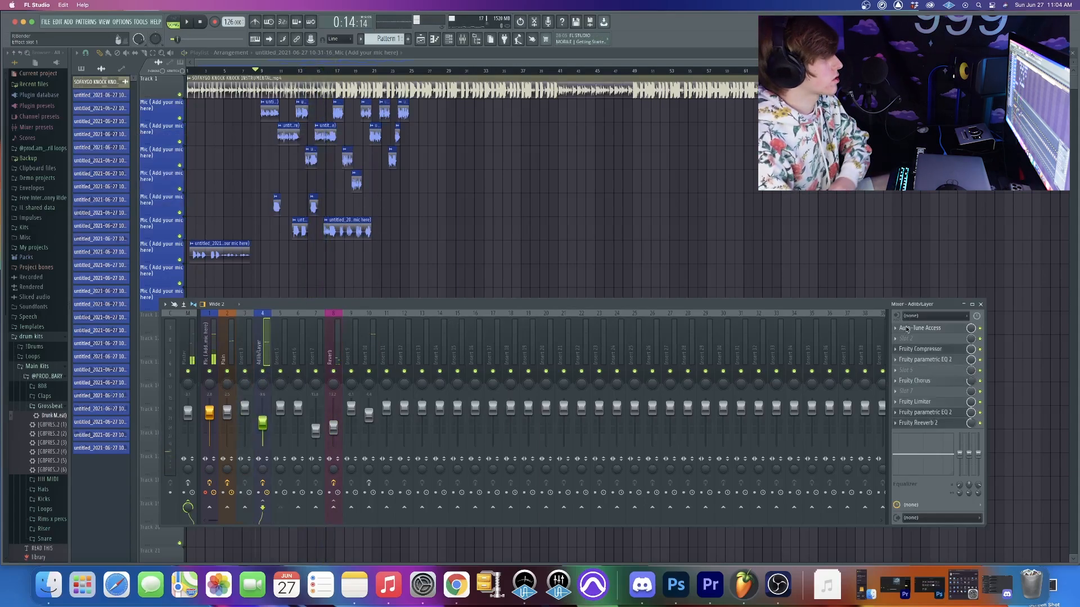
pyautogui.click(956, 328)
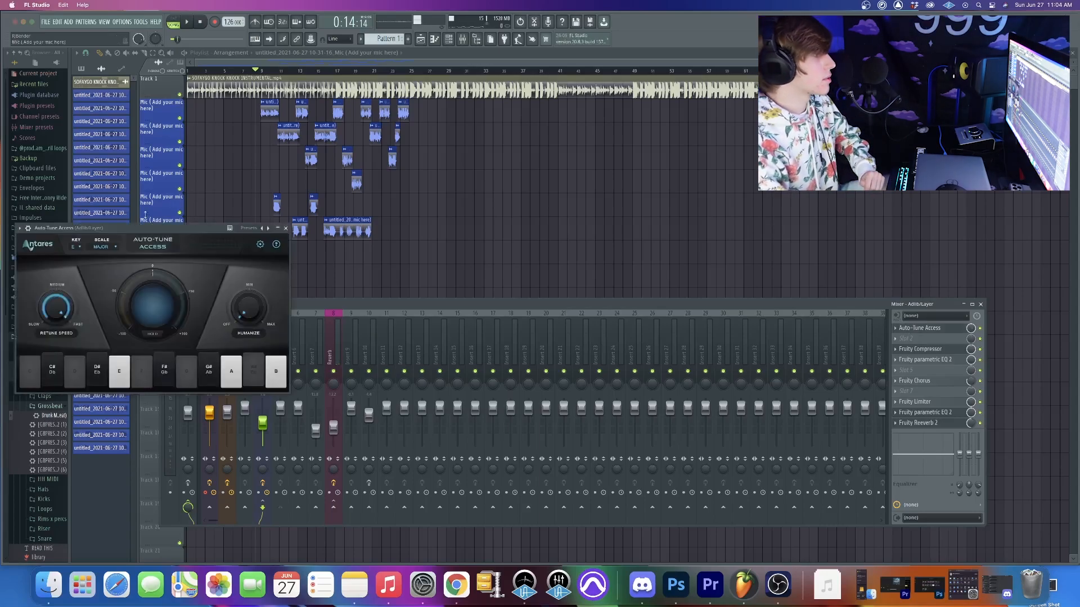
pyautogui.moveTo(145, 235); pyautogui.dragTo(337, 133)
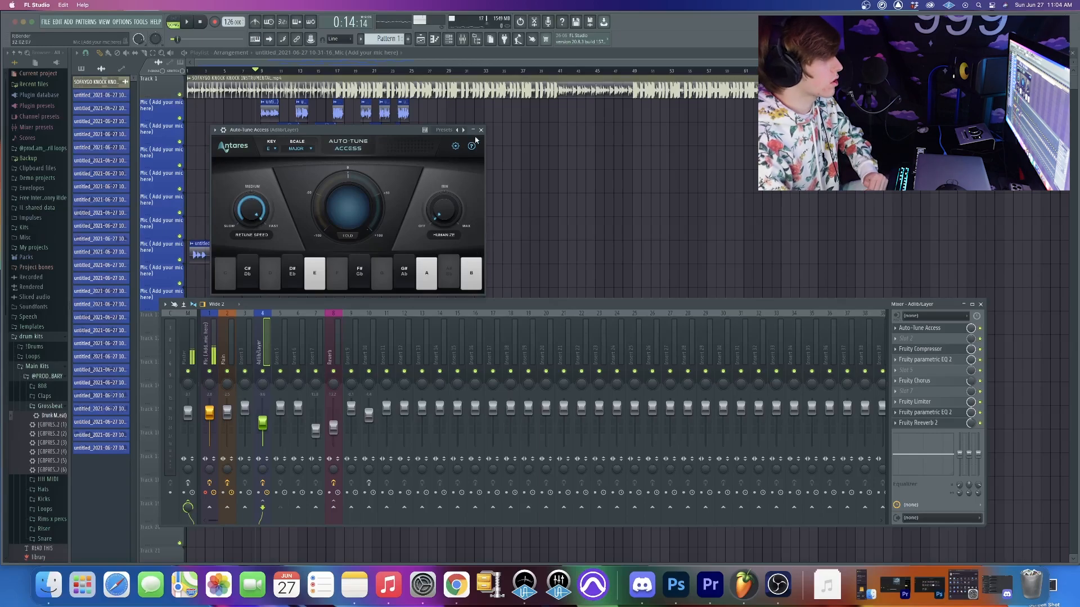
pyautogui.click(481, 130)
# - Show the Adlib/Layer track's Fruity Compressor above the mixer and audition the vocals through it
pyautogui.moveTo(188, 311); pyautogui.dragTo(278, 139)
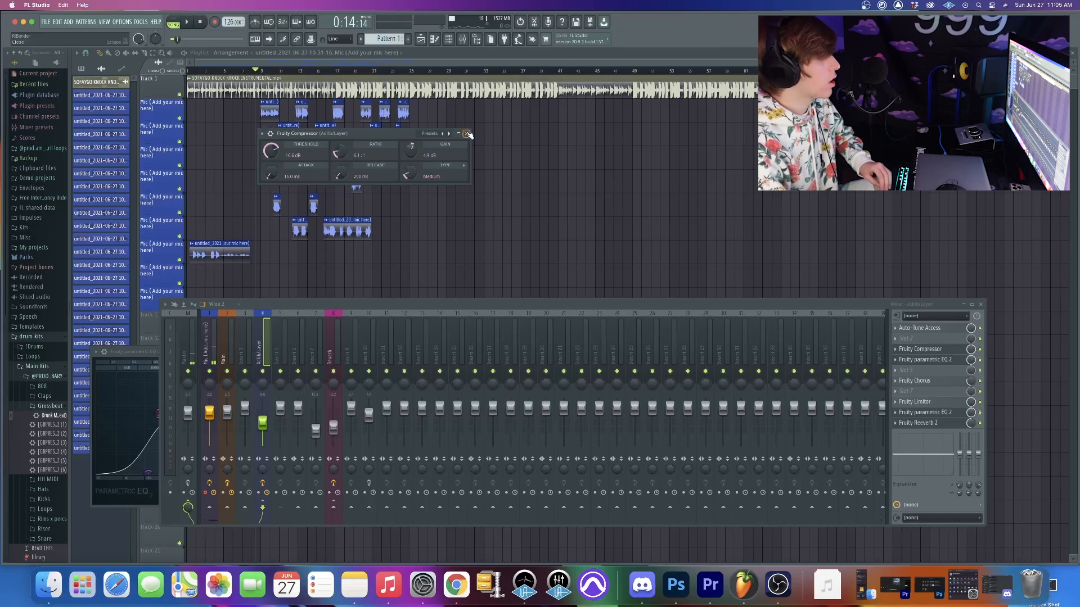
pyautogui.press('space')
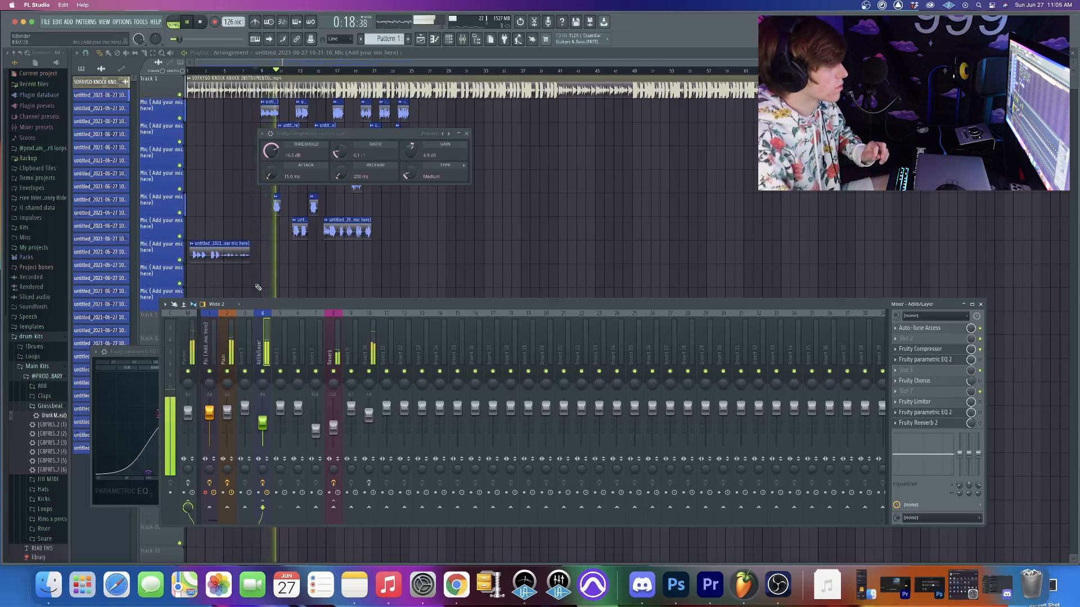
pyautogui.press('space')
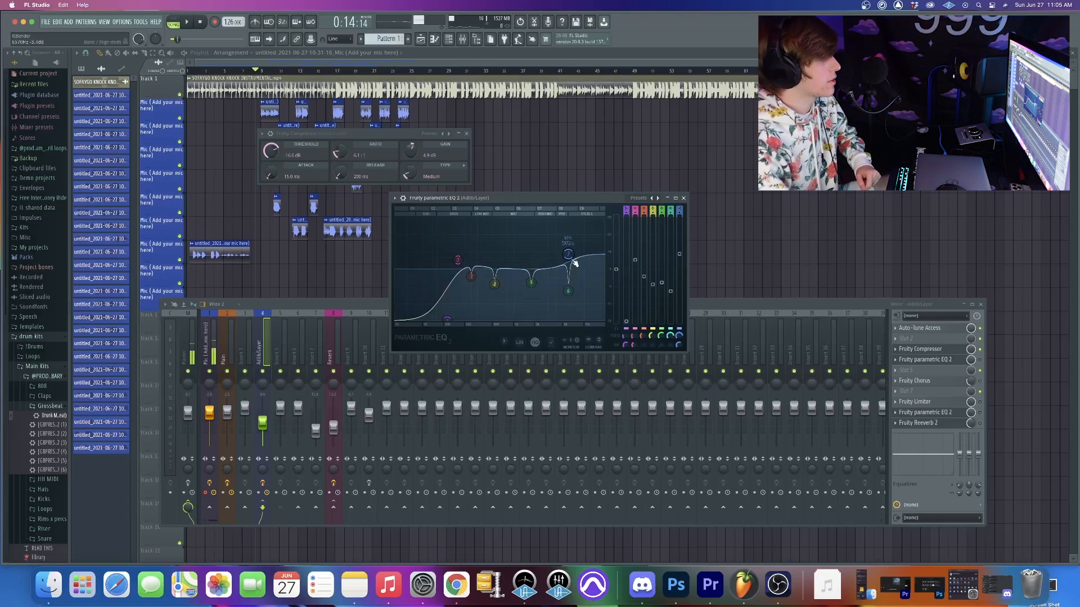
# - Reopen the first Fruity Parametric EQ 2 on the Adlib/Layer track and audition the vocals through it
pyautogui.click(683, 198)
pyautogui.press('space')
pyautogui.click(939, 368)
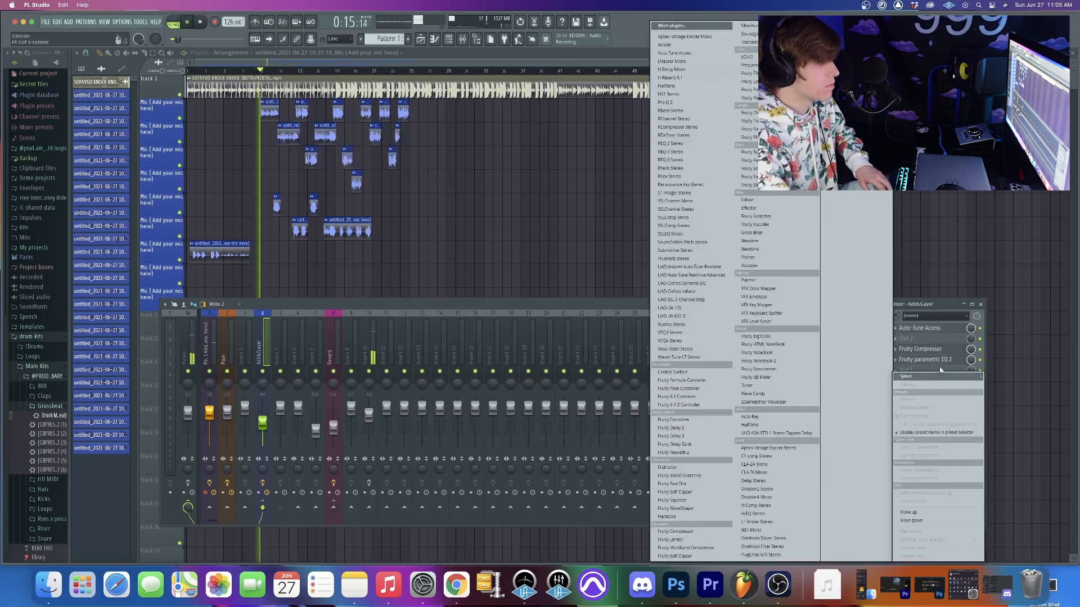
pyautogui.click(941, 362)
pyautogui.click(941, 360)
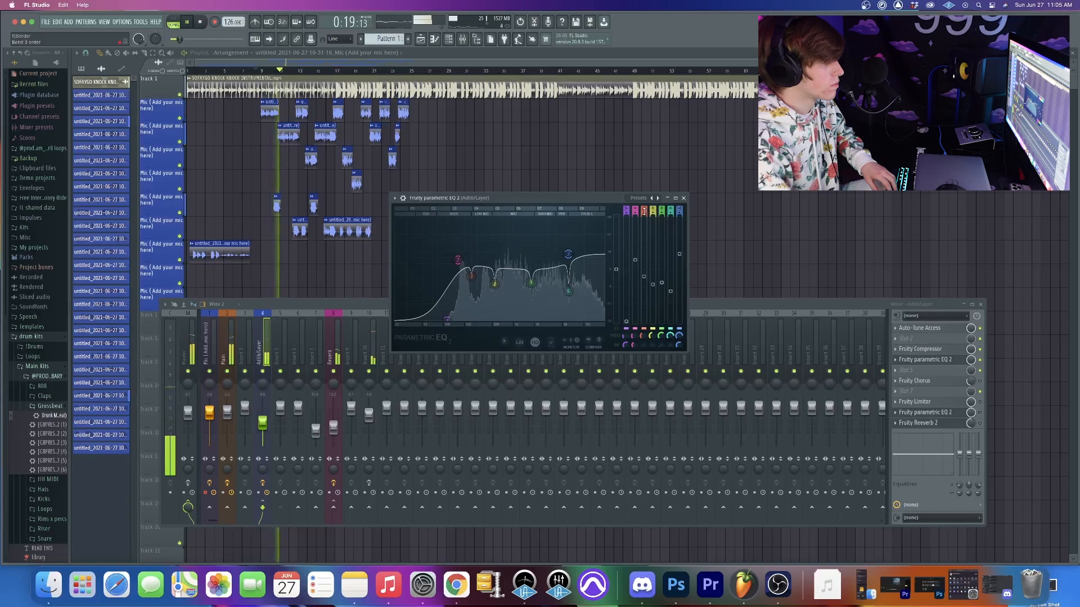
pyautogui.press('space')
# - Enable Fruity Chorus on the Adlib/Layer track, show its settings in place of the EQ, and audition the vocals
pyautogui.click(980, 381)
pyautogui.click(954, 382)
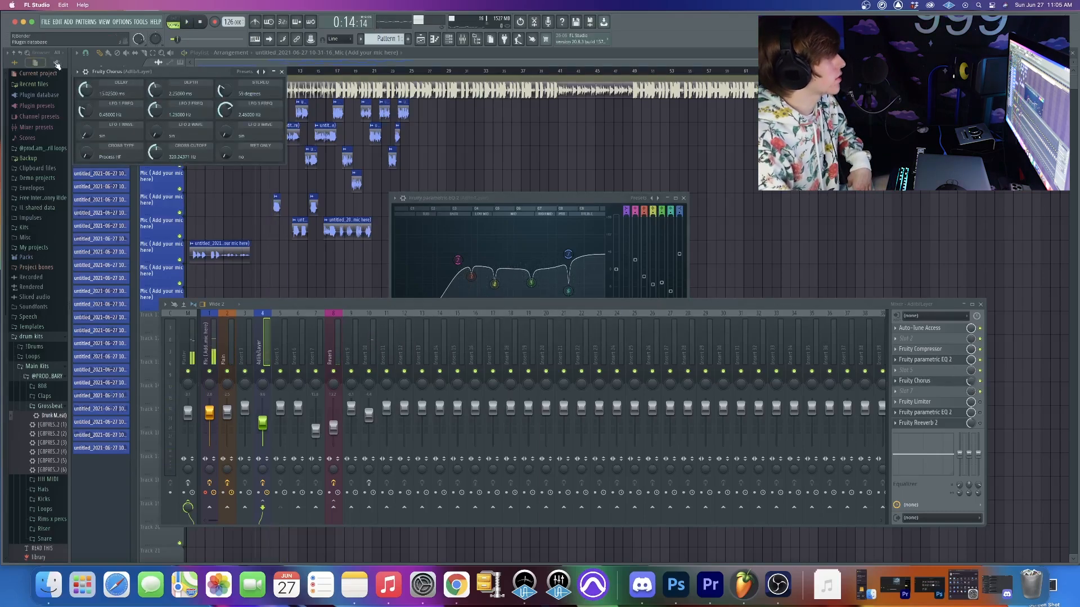
pyautogui.moveTo(83, 75); pyautogui.dragTo(298, 114)
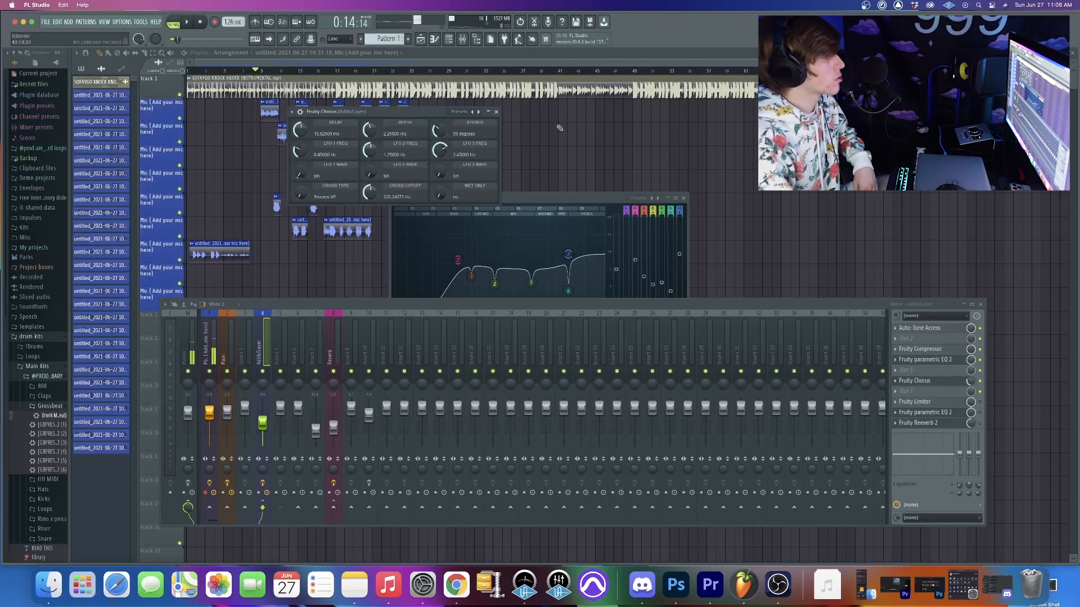
pyautogui.moveTo(408, 110); pyautogui.dragTo(412, 105)
pyautogui.click(684, 198)
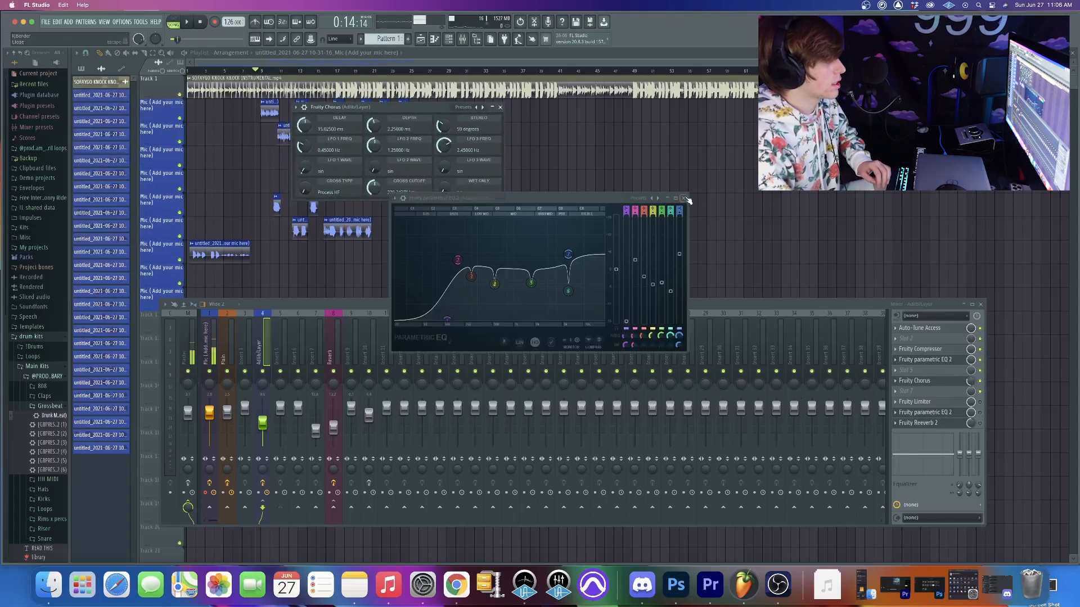
pyautogui.moveTo(358, 112); pyautogui.dragTo(400, 125)
pyautogui.press('space')
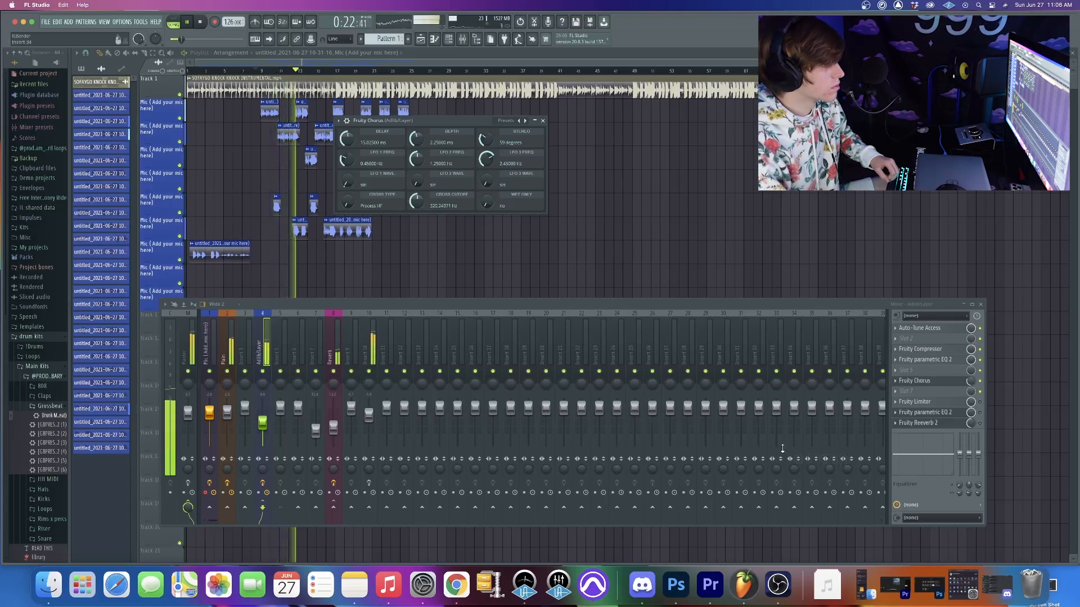
pyautogui.press('space')
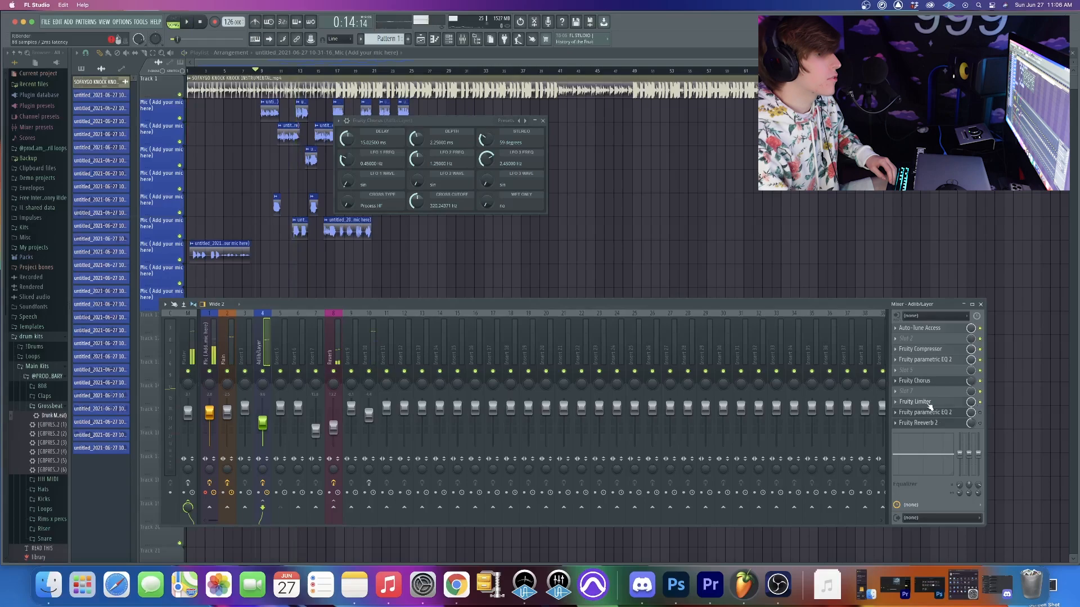
# - Look through the Adlib/Layer track's Fruity Limiter presets and audition the vocals through it with Fruity Chorus closed
pyautogui.click(915, 402)
pyautogui.click(88, 83)
pyautogui.moveTo(99, 116)
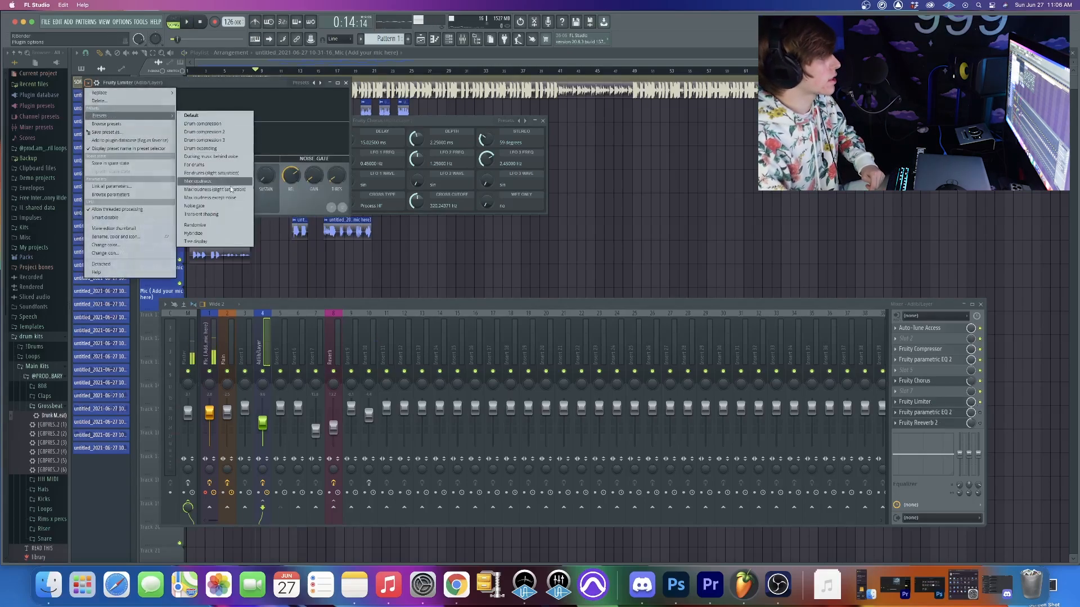
pyautogui.click(268, 90)
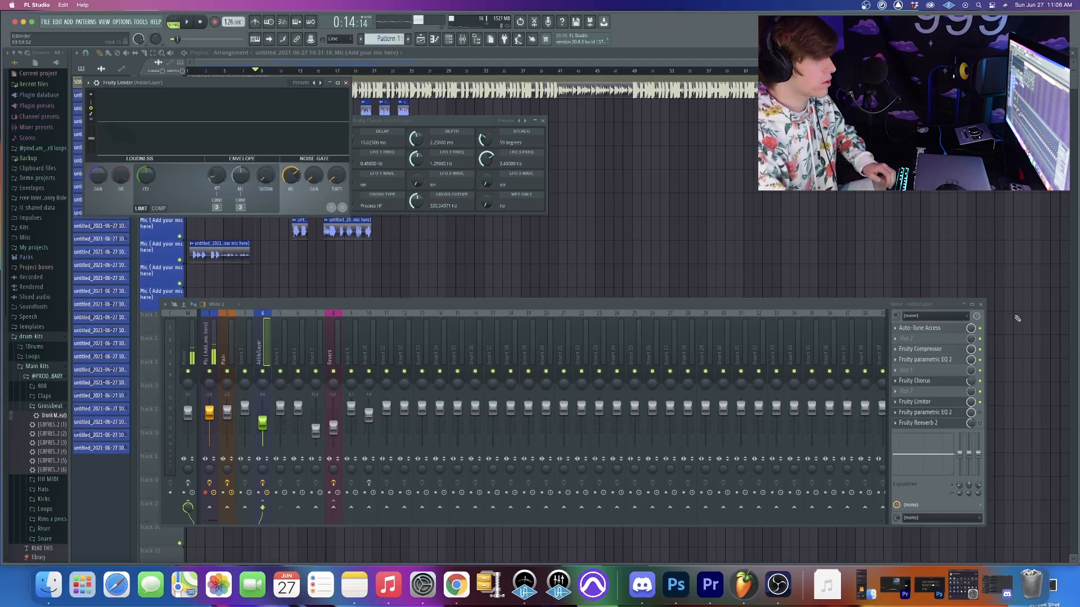
pyautogui.click(544, 121)
pyautogui.press('space')
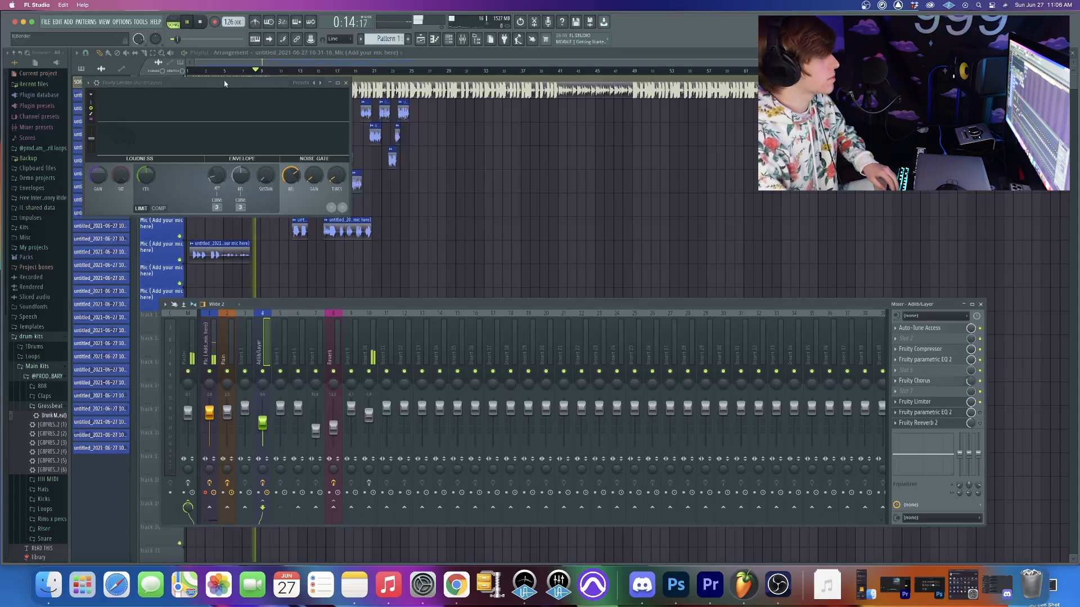
pyautogui.moveTo(226, 83); pyautogui.dragTo(283, 203)
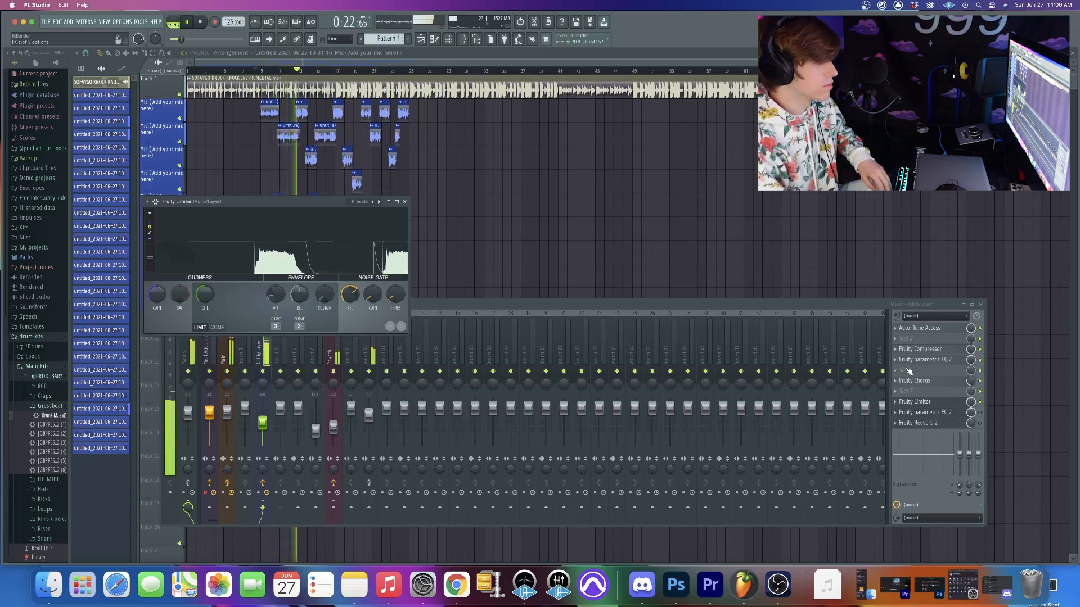
pyautogui.press('space')
# - Open the second Fruity Parametric EQ 2 on the Adlib/Layer track and audition the vocals through it
pyautogui.click(950, 413)
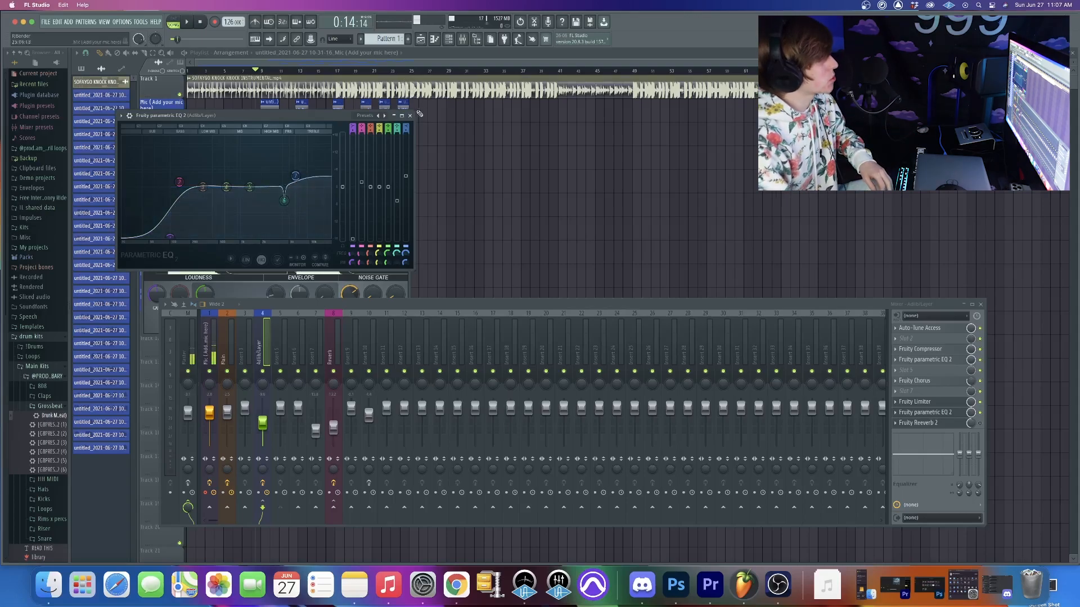
pyautogui.press('space')
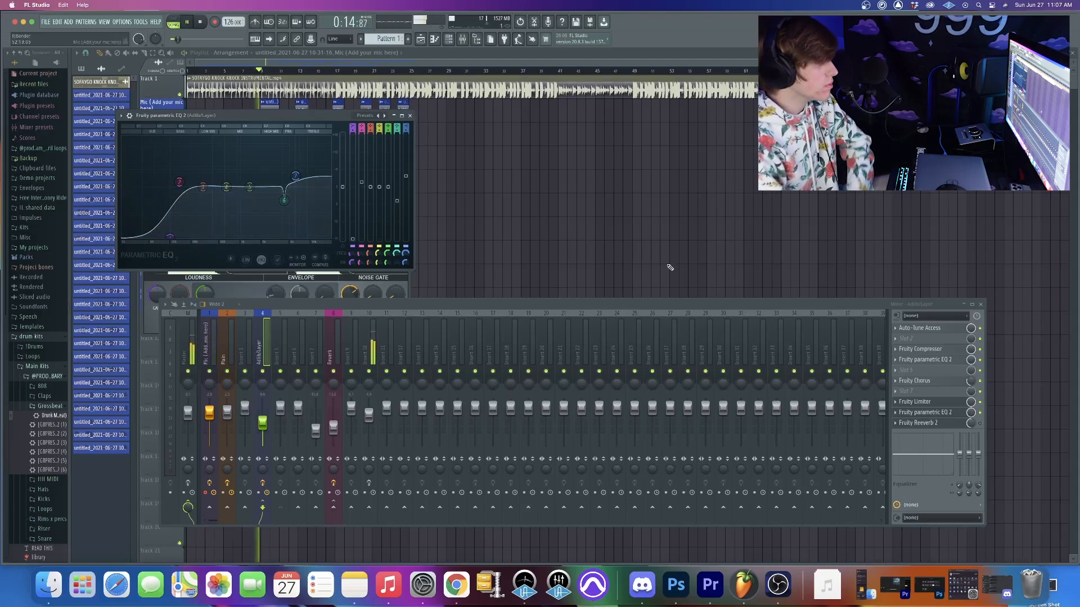
pyautogui.moveTo(280, 117); pyautogui.dragTo(517, 127)
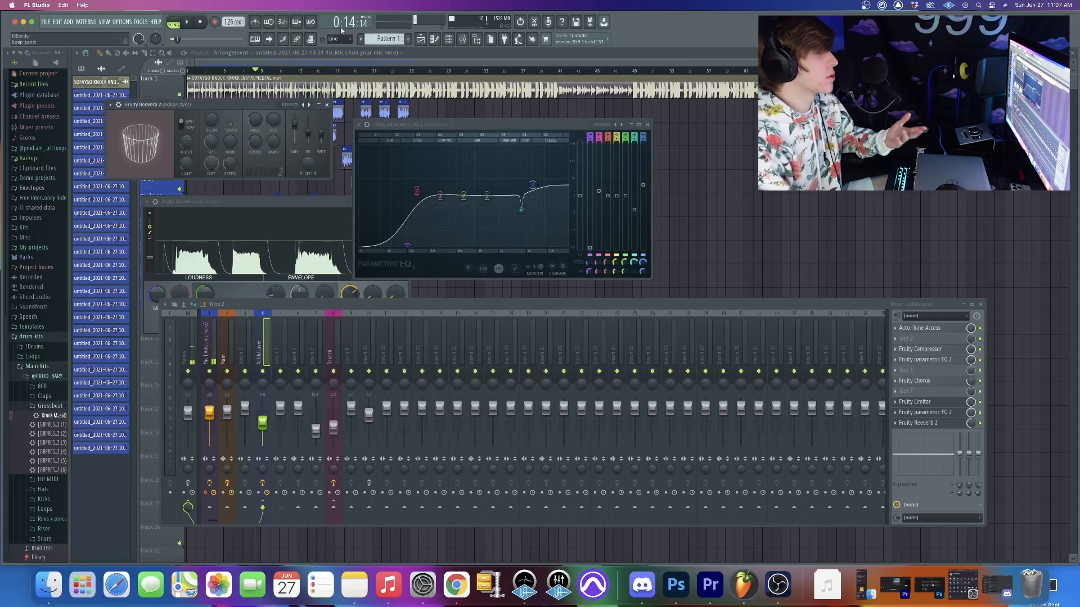
# - Show the Adlib/Layer track's Fruity Reeverb 2 in place of the second EQ and audition the vocals through it
pyautogui.click(647, 125)
pyautogui.moveTo(286, 105); pyautogui.dragTo(424, 101)
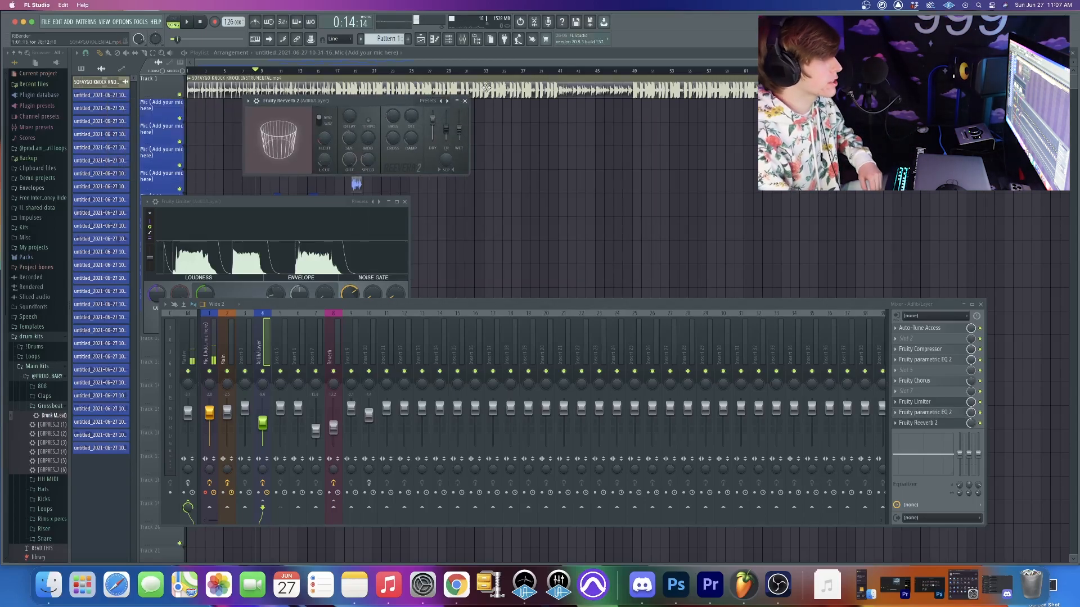
pyautogui.moveTo(380, 104); pyautogui.dragTo(383, 167)
pyautogui.press('space')
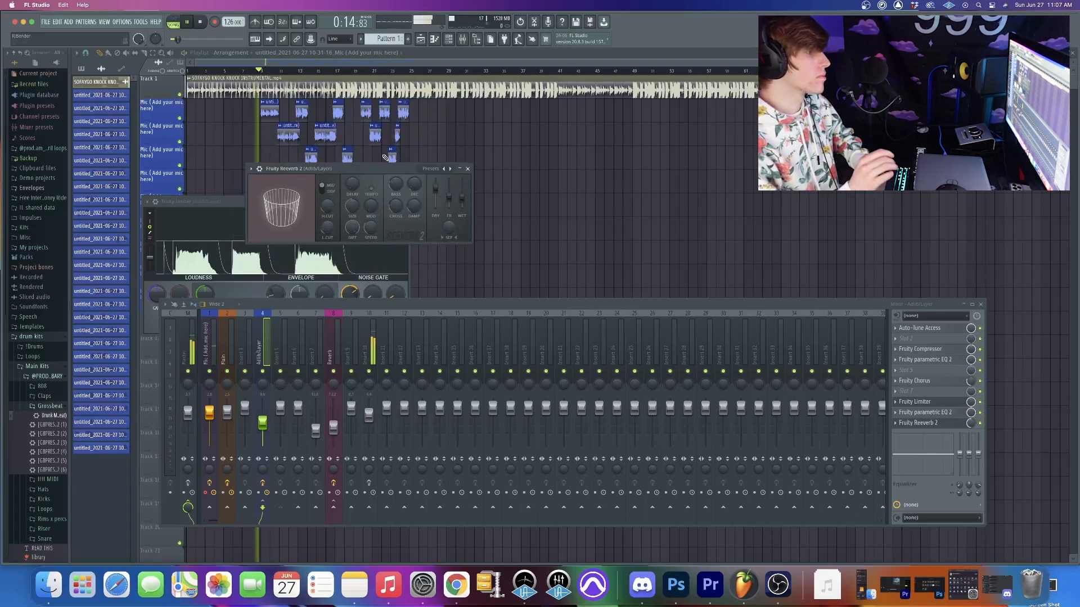